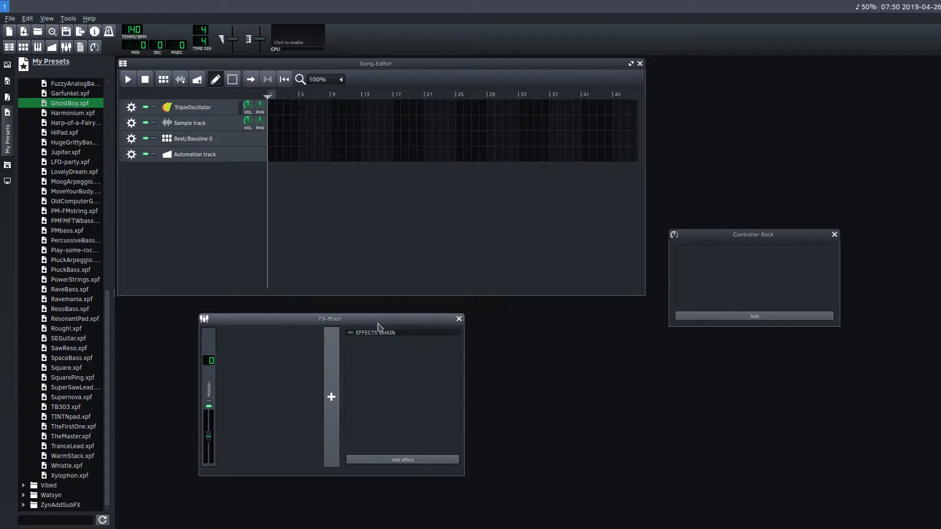
Step: Drag the FX-Mixer window slightly lower and to the right
left_click_drag(378, 324, 400, 343)
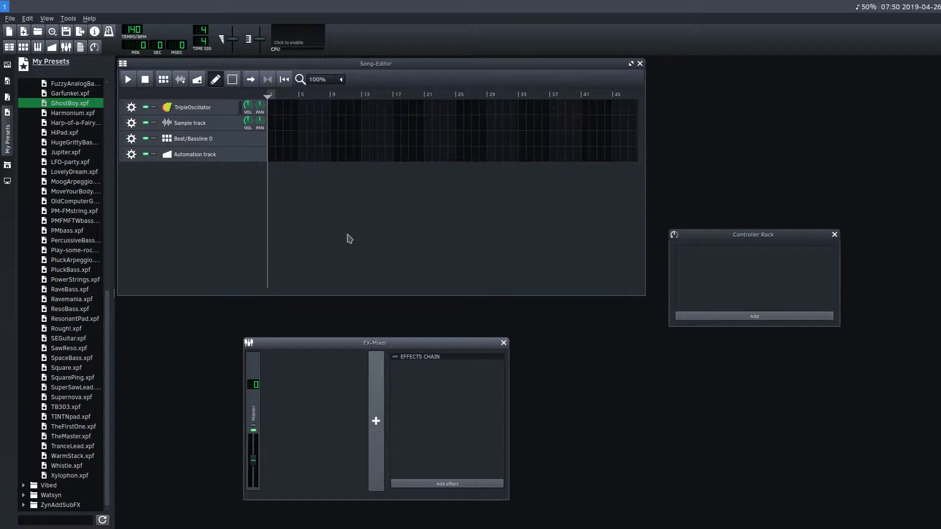
Step: Import Cardhouse.mid from the Downloads folder and accept the soundfont warning
left_click(10, 20)
left_click(9, 19)
left_click(10, 20)
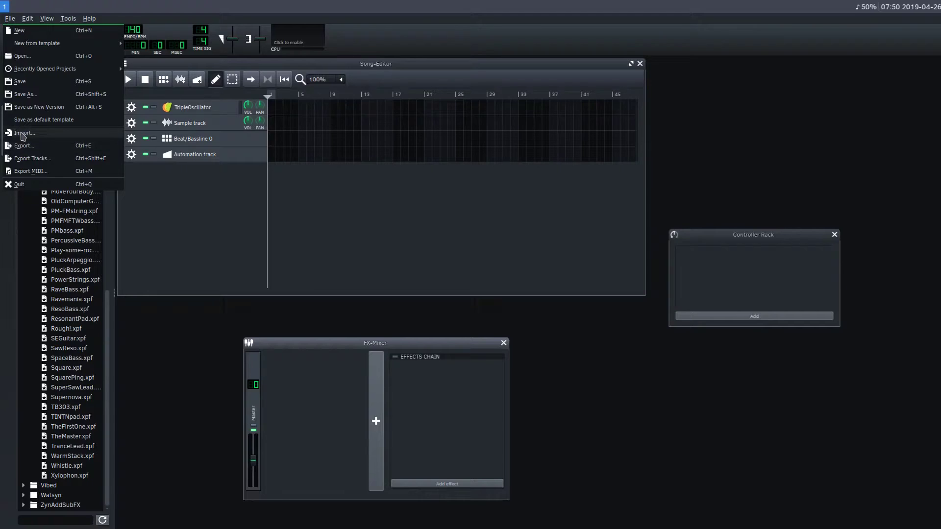
left_click(22, 135)
left_click(356, 212)
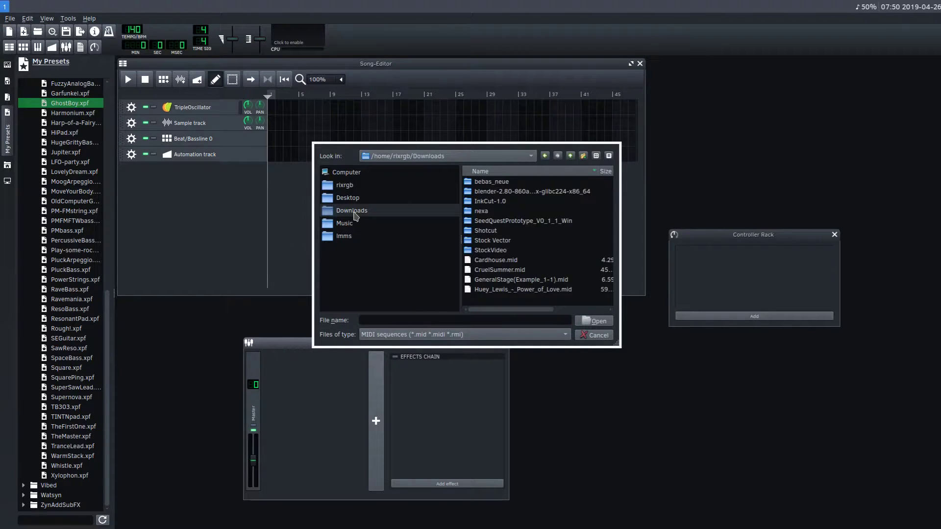
left_click(489, 270)
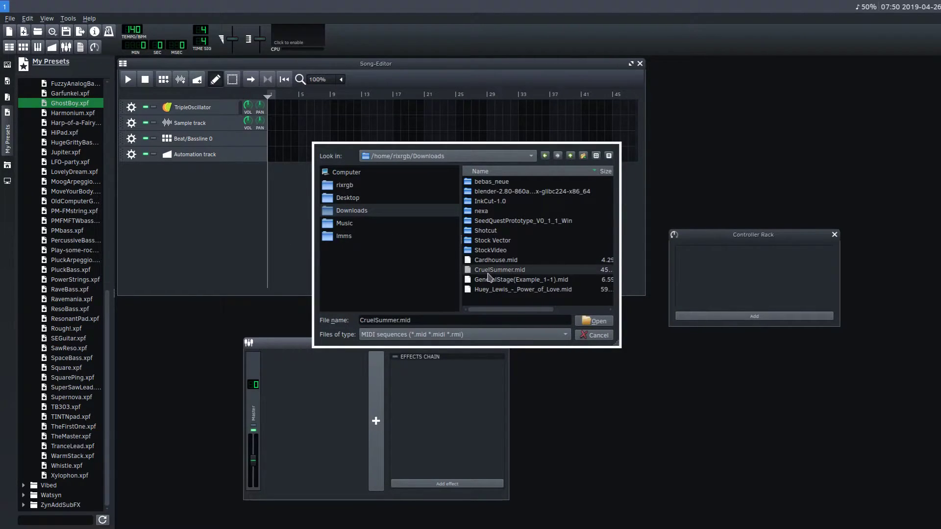
left_click(493, 280)
left_click(481, 262)
left_click(598, 322)
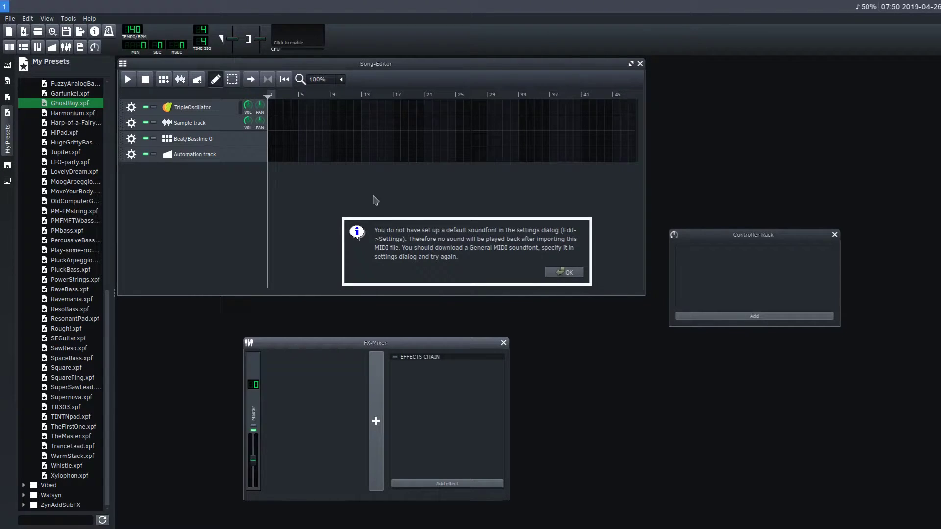
left_click(565, 272)
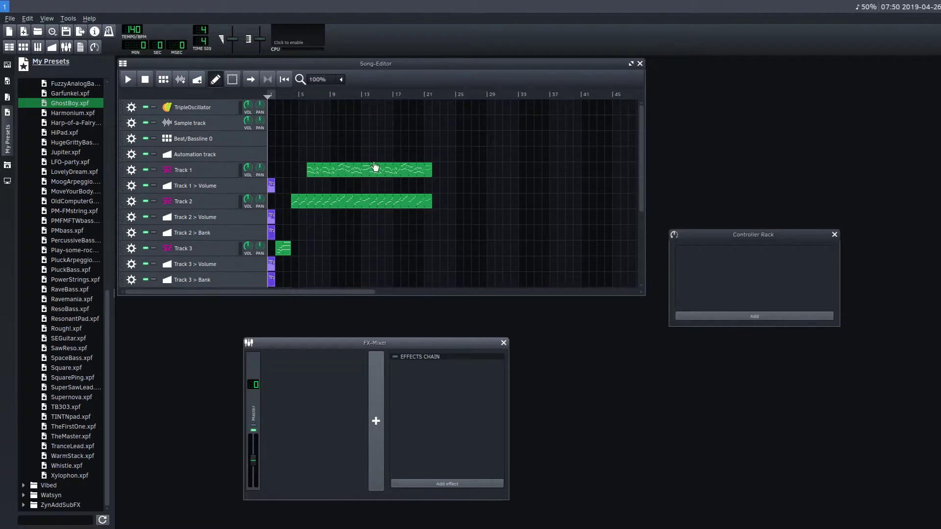
Step: Play the song with the imported MIDI tracks, then stop playback
left_click(128, 78)
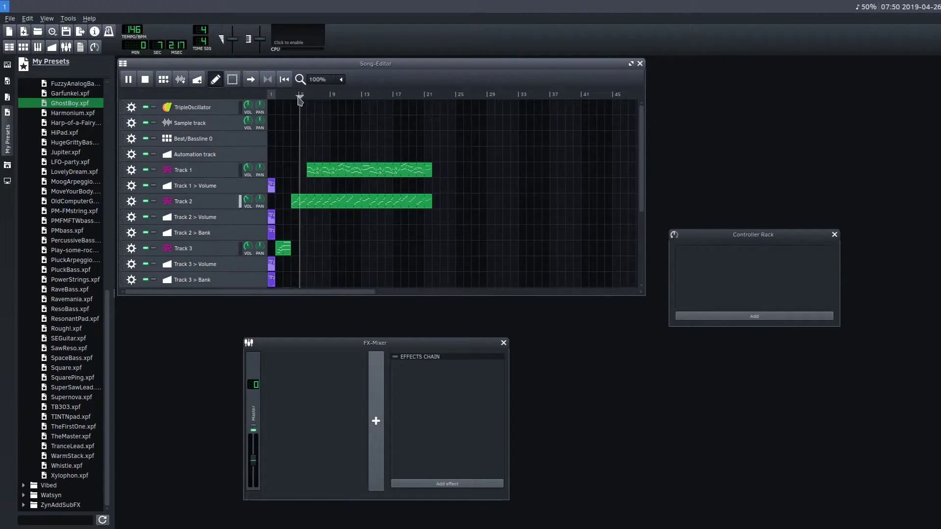
scroll(236, 216, "down", 5)
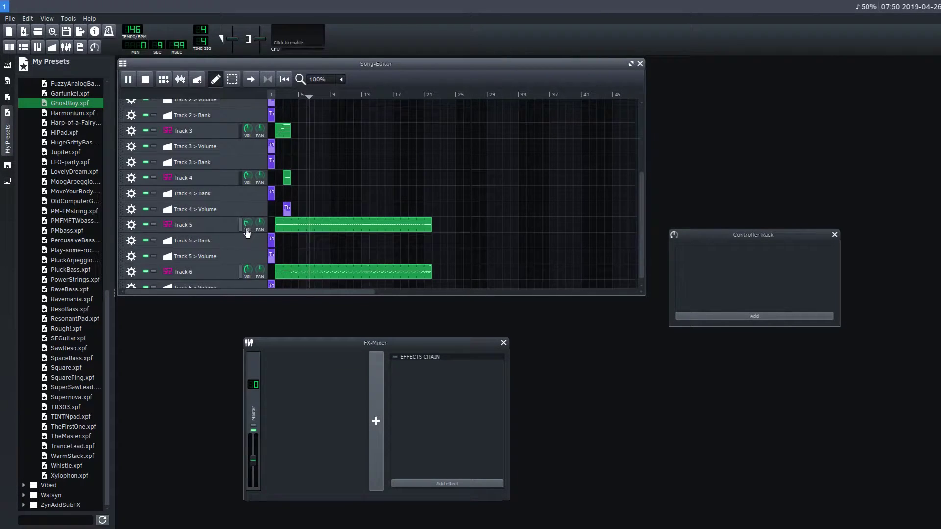
mouse_move(248, 232)
scroll(259, 216, "up", 5)
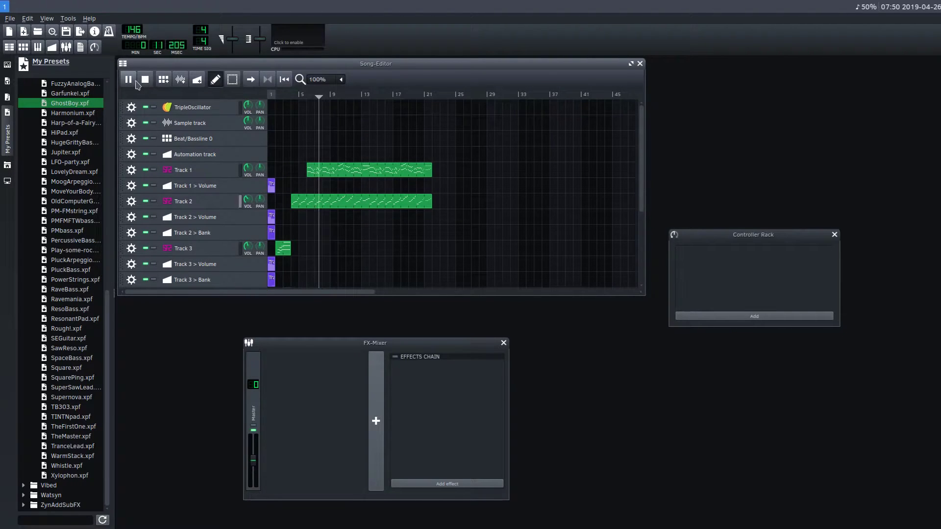
key("space")
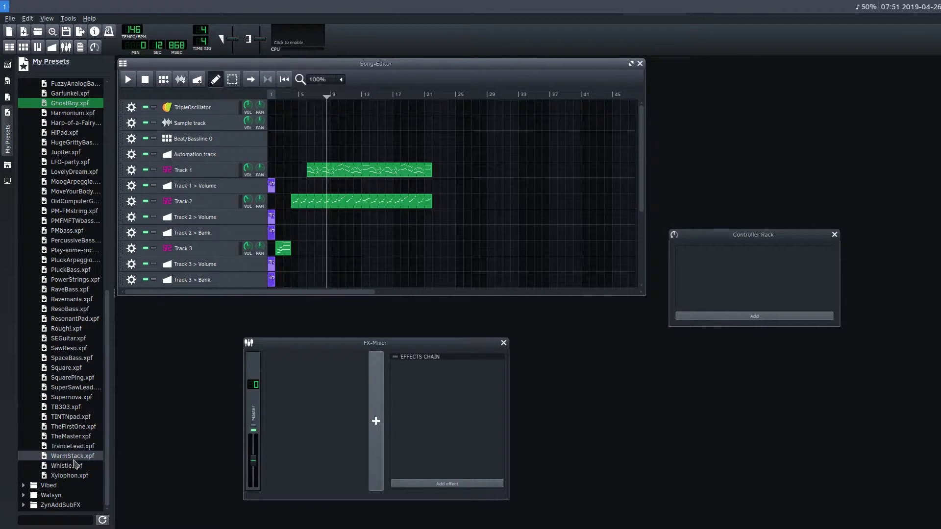
Step: Apply TINTNpad.xpf to Tracks 1, 2, 3, 5 and 6, then play from near bar 5
left_click(62, 420)
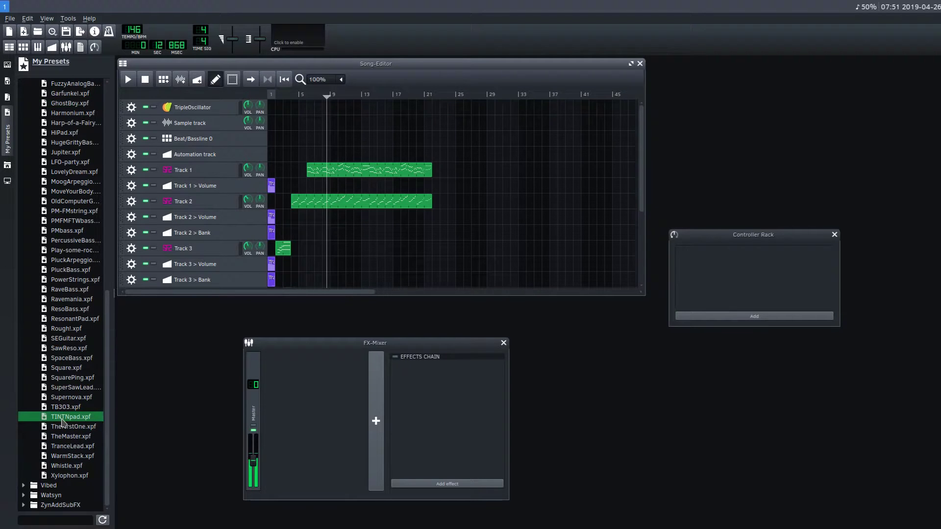
left_click_drag(63, 421, 194, 170)
left_click_drag(68, 418, 189, 202)
left_click_drag(63, 419, 188, 249)
scroll(156, 265, "down", 5)
left_click_drag(72, 420, 188, 228)
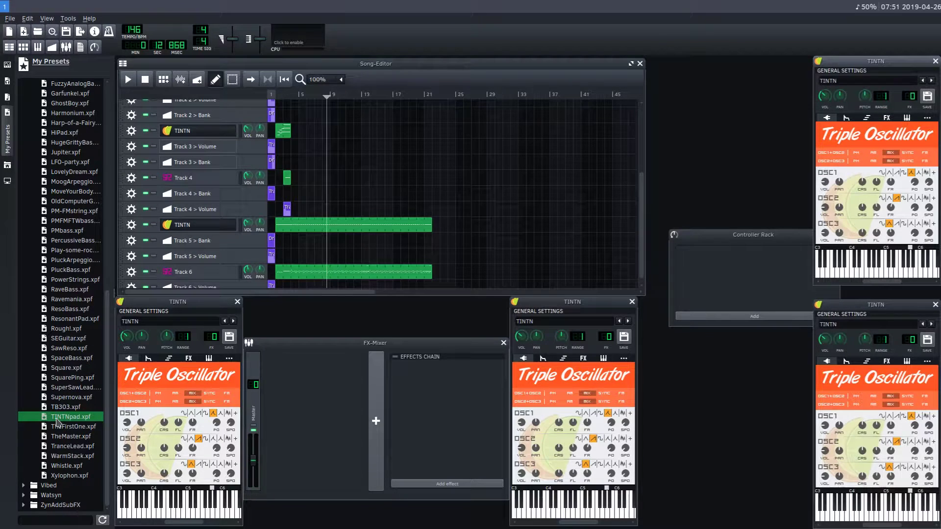
left_click_drag(58, 420, 189, 272)
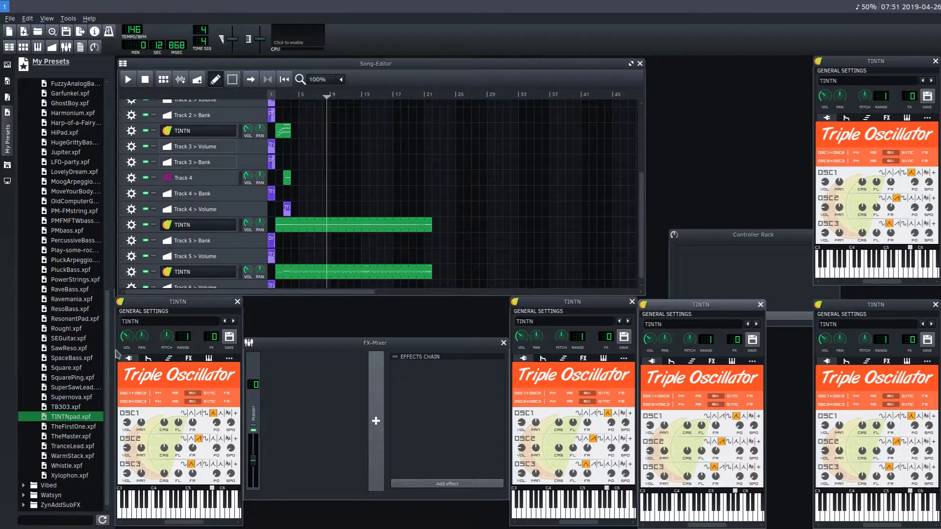
scroll(238, 239, "down", 1)
scroll(179, 186, "up", 5)
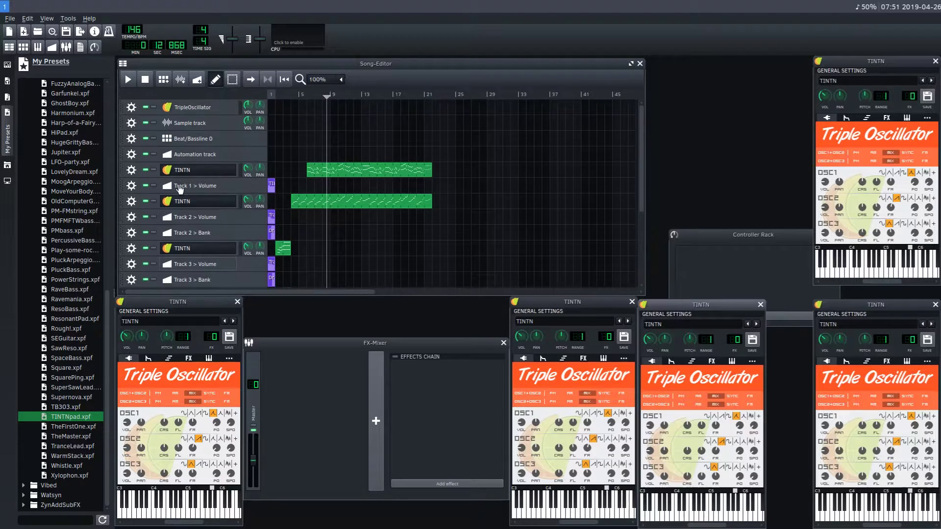
left_click(295, 96)
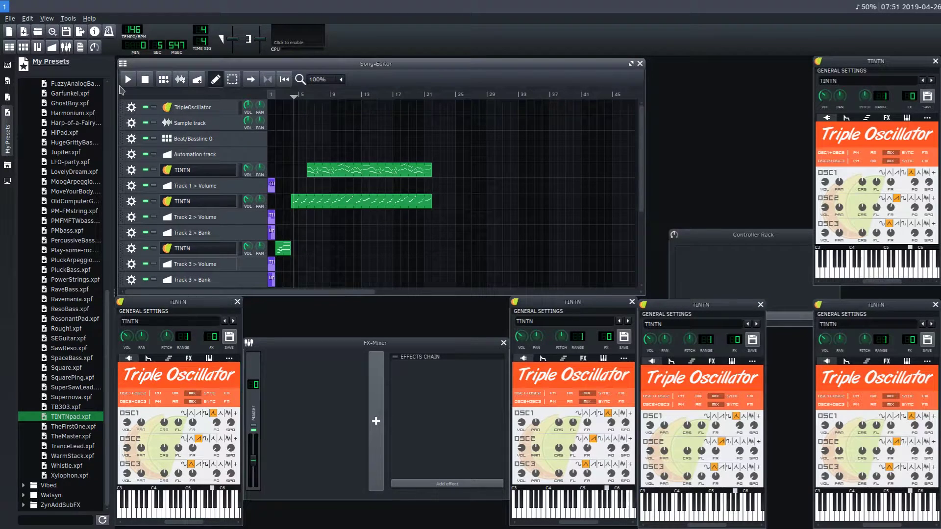
left_click(128, 80)
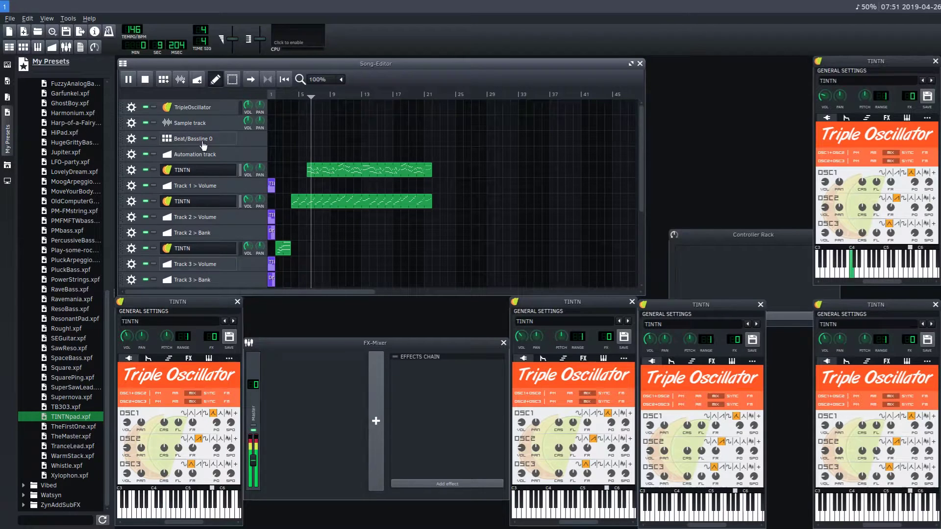
Step: Stop playback, then solo the TINTN track with the long clip and audition it
left_click(145, 80)
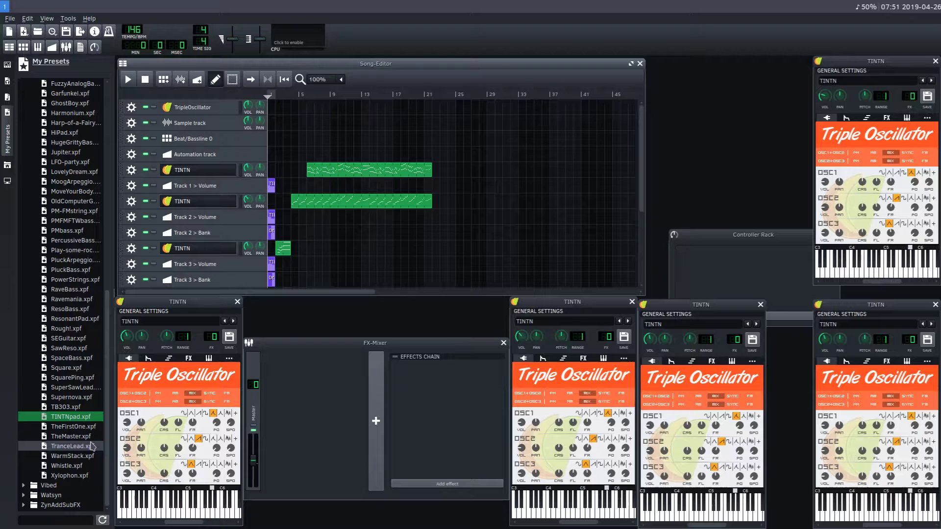
scroll(228, 181, "down", 4)
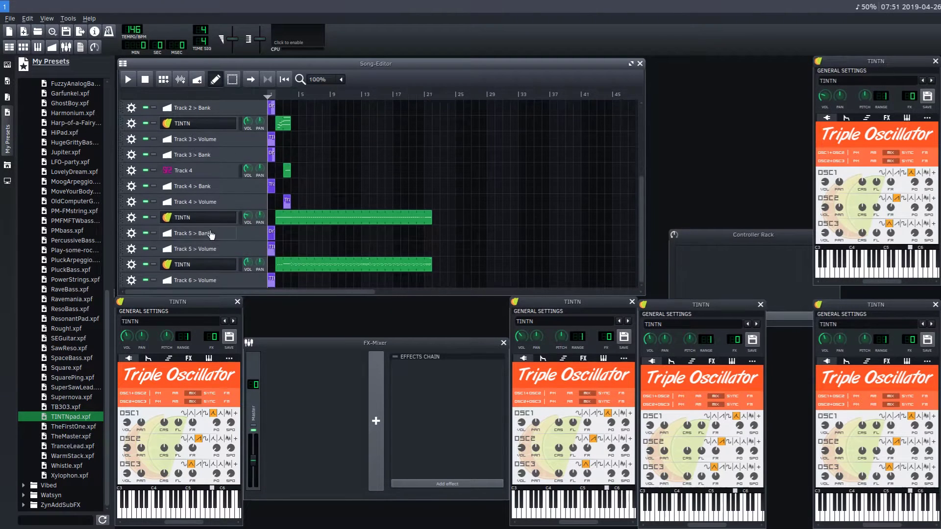
left_click(154, 218)
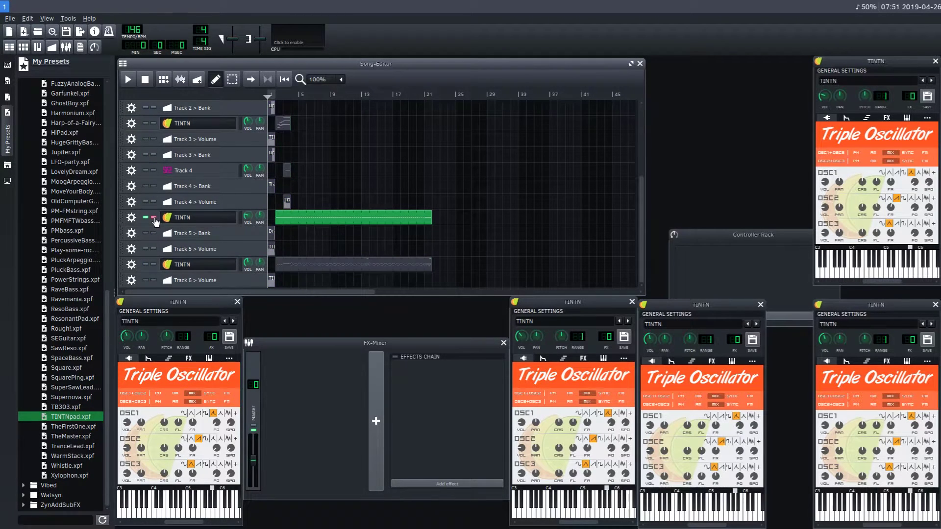
left_click(128, 80)
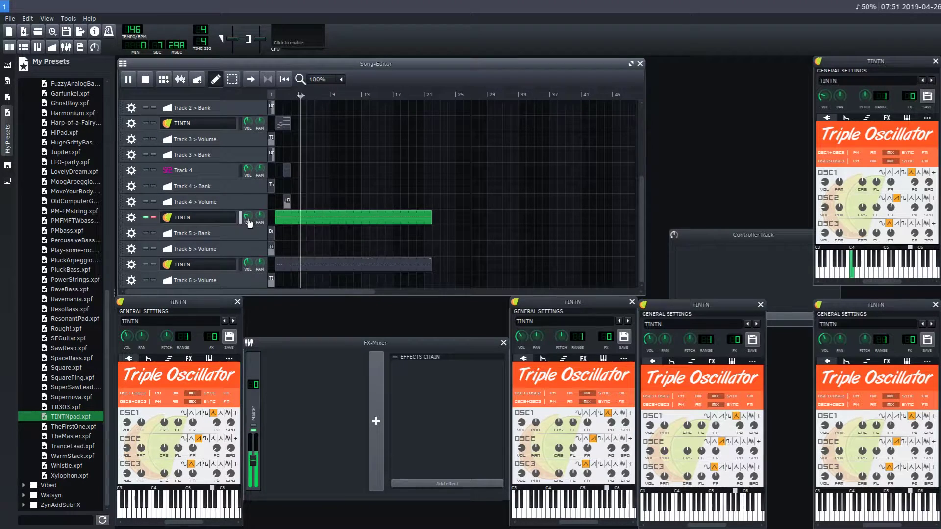
left_click(145, 80)
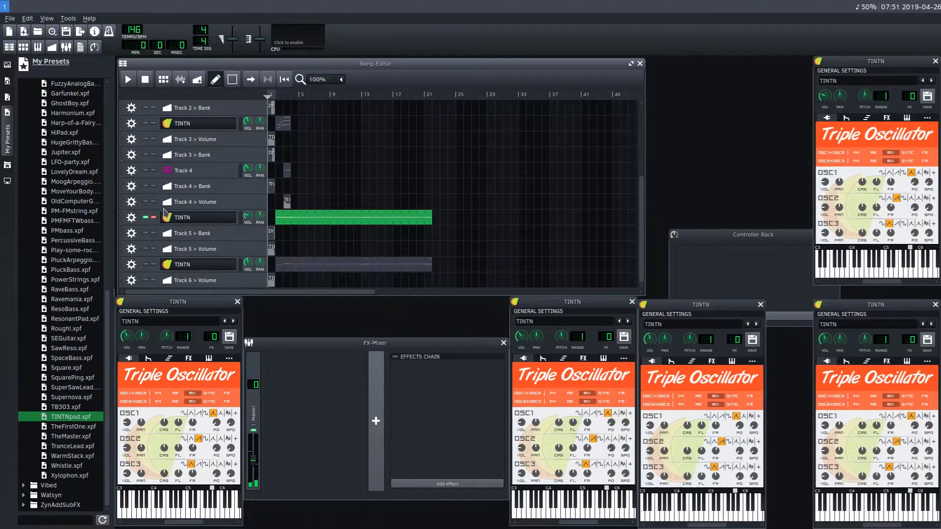
Step: Remove that TINTN track, then solo and audition the remaining long-clip track from past bar 5
left_click(132, 218)
left_click(147, 241)
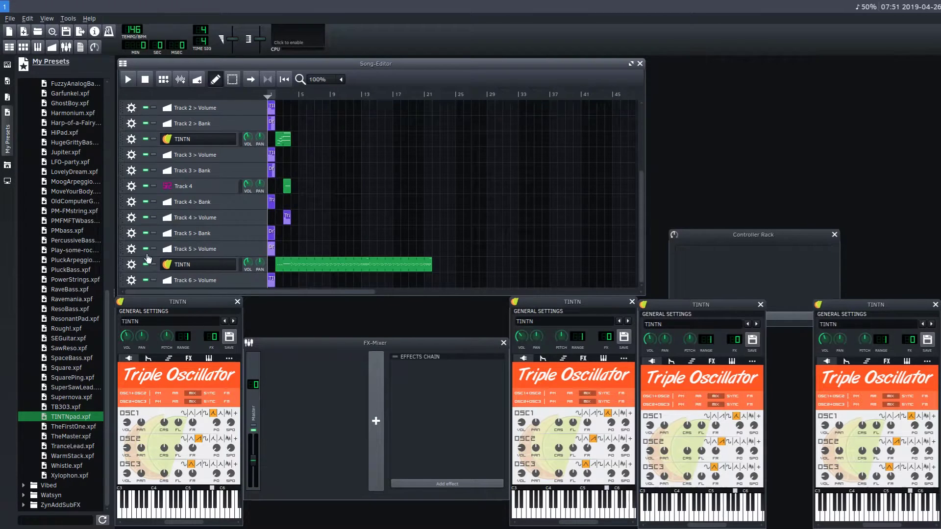
left_click(300, 94)
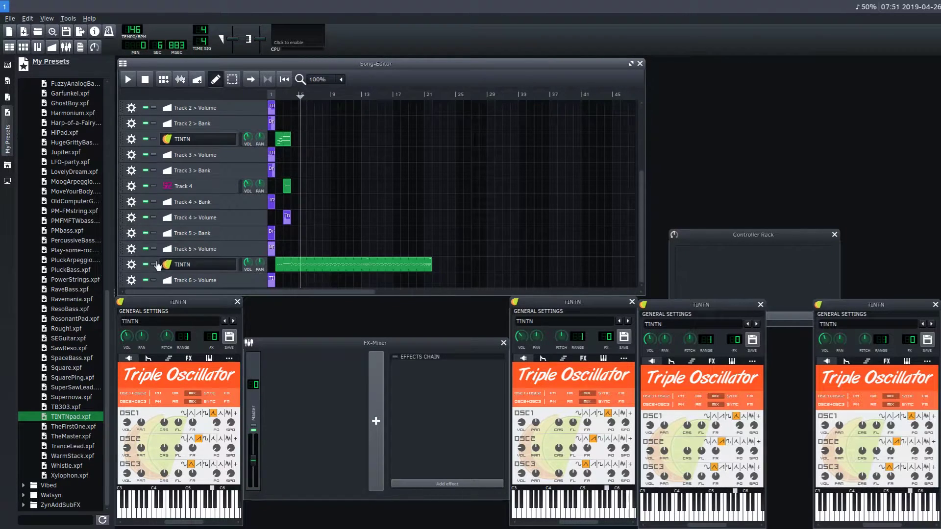
left_click(155, 265)
left_click(128, 80)
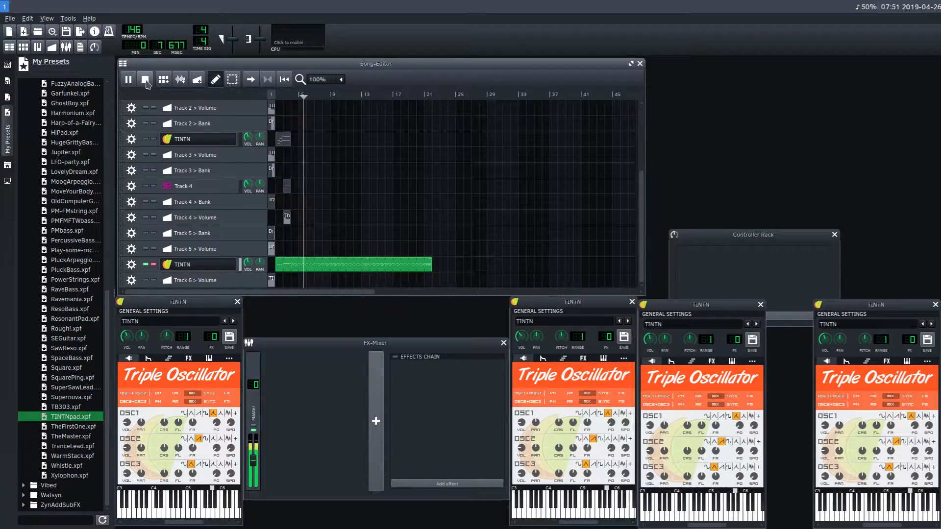
left_click(145, 84)
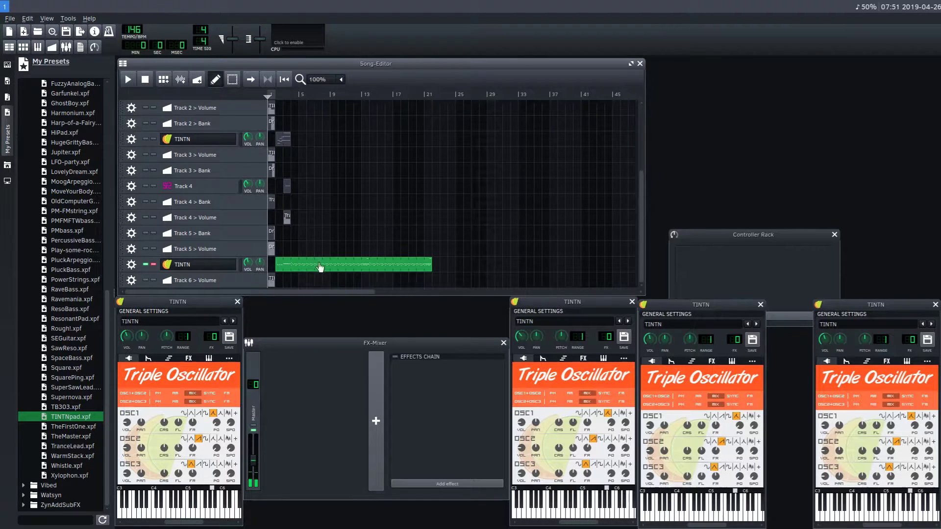
Step: Play the TINTN clip's notes from bar 5 in the Piano-Roll, then pause and close it
double_click(321, 265)
key("space")
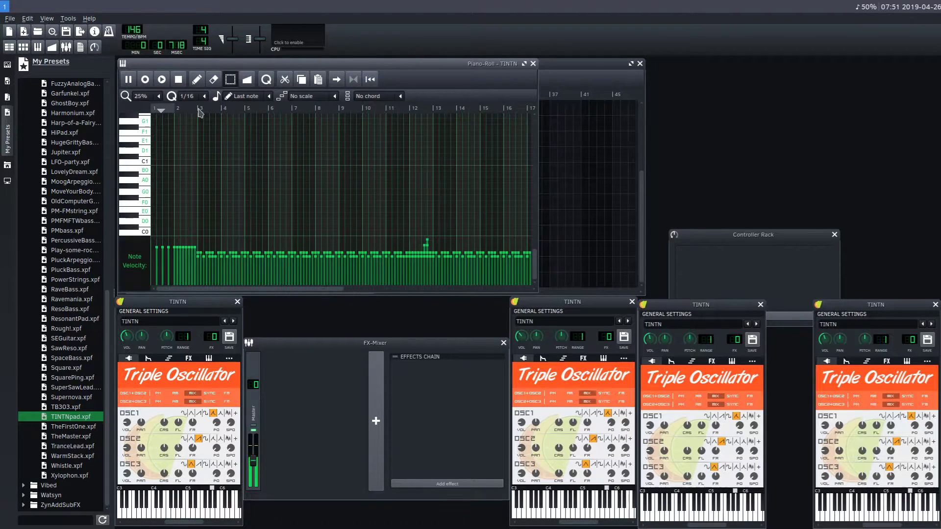
left_click(245, 109)
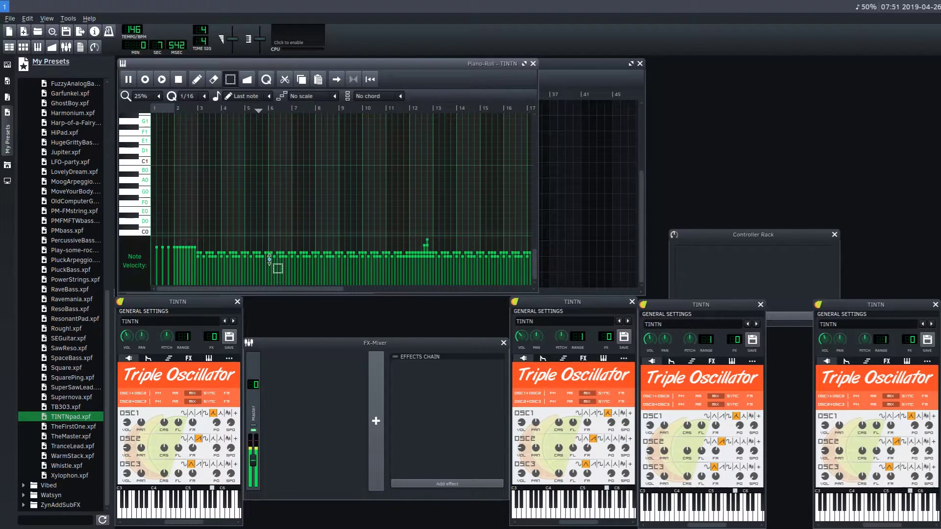
left_click(128, 78)
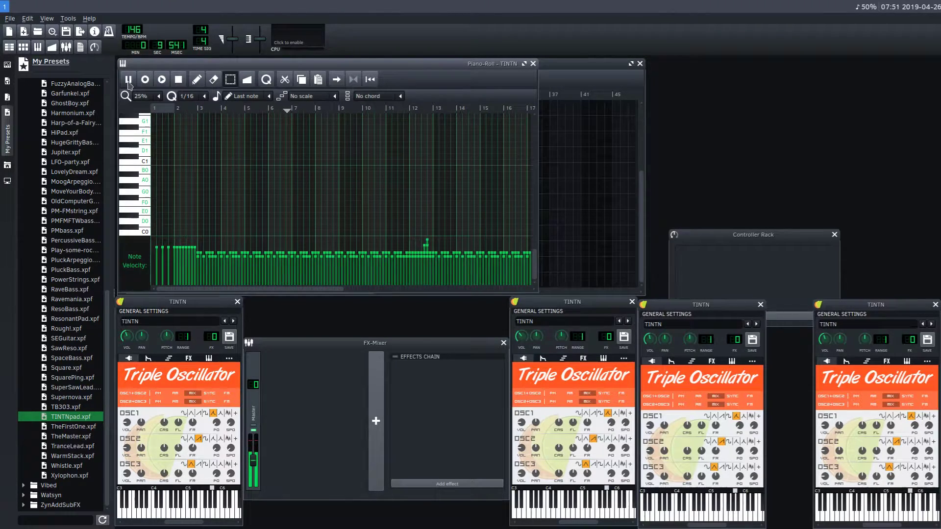
left_click(533, 64)
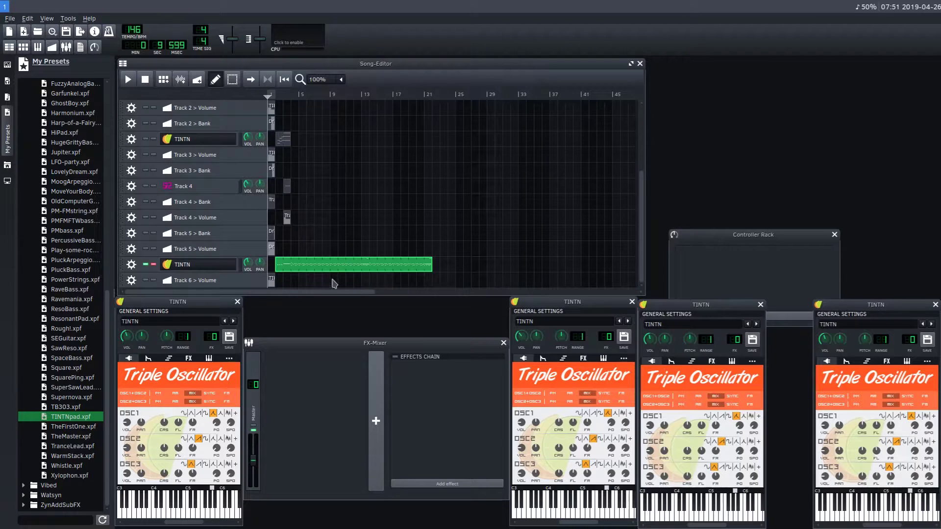
Step: Remove the lowest TINTN track from the song
left_click(132, 265)
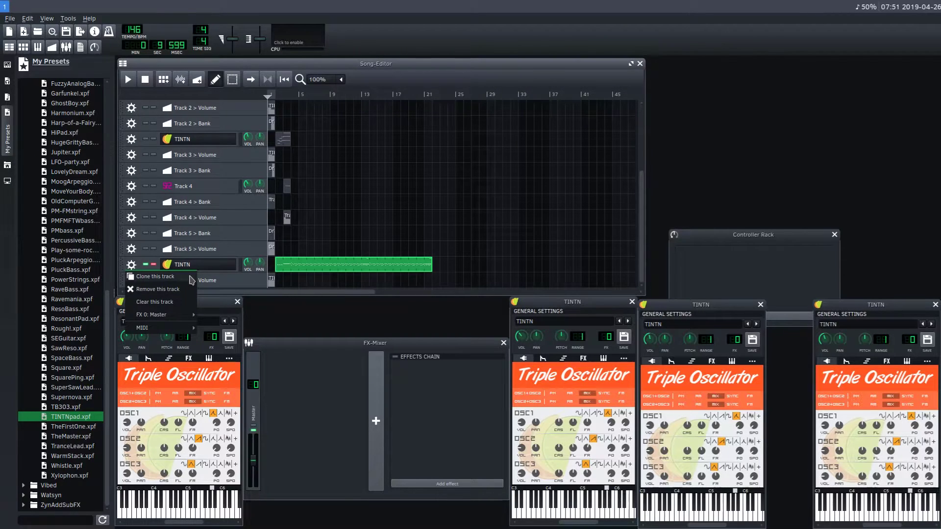
left_click(150, 289)
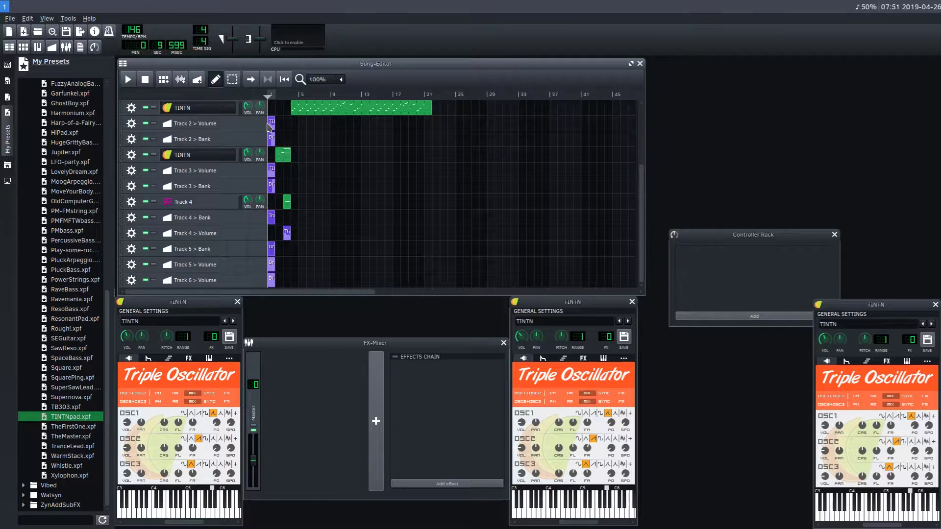
scroll(265, 174, "up", 2)
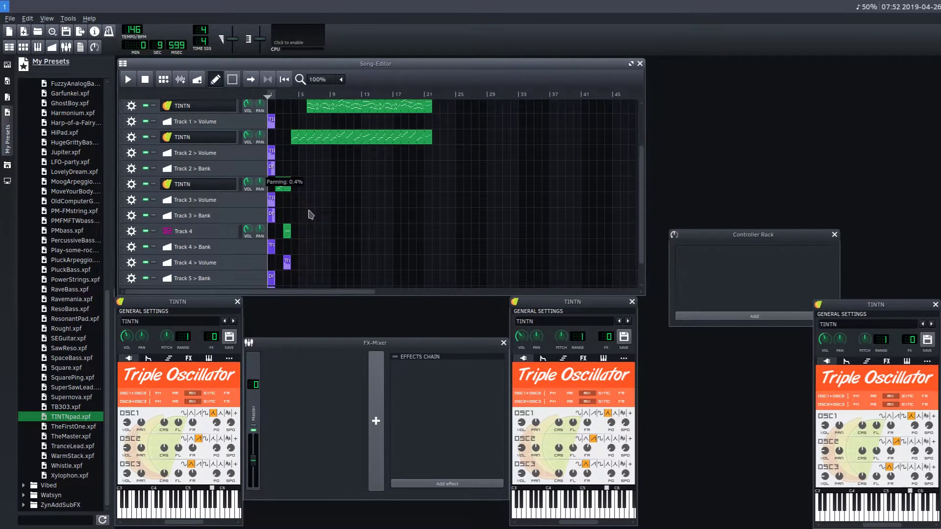
Step: Inspect the Track 2 Volume automation curve in the Automation Editor, then close it
double_click(271, 152)
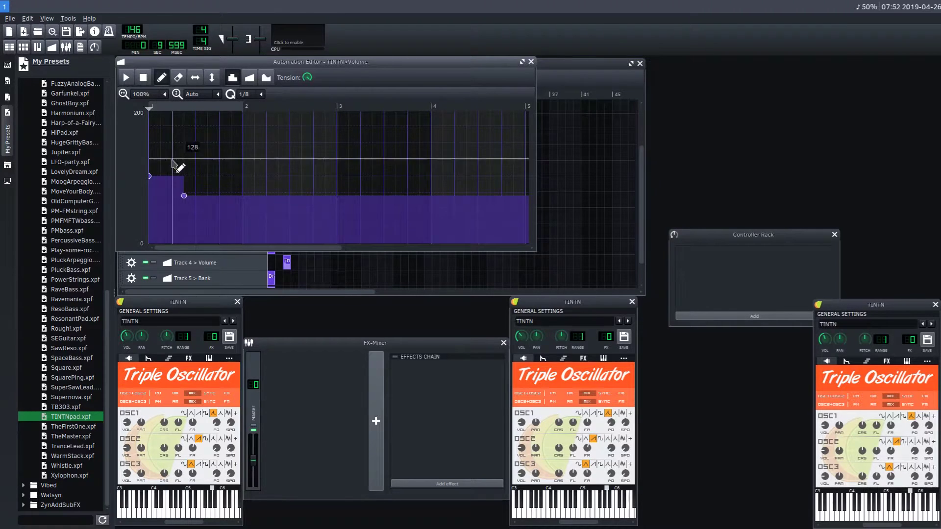
left_click(531, 62)
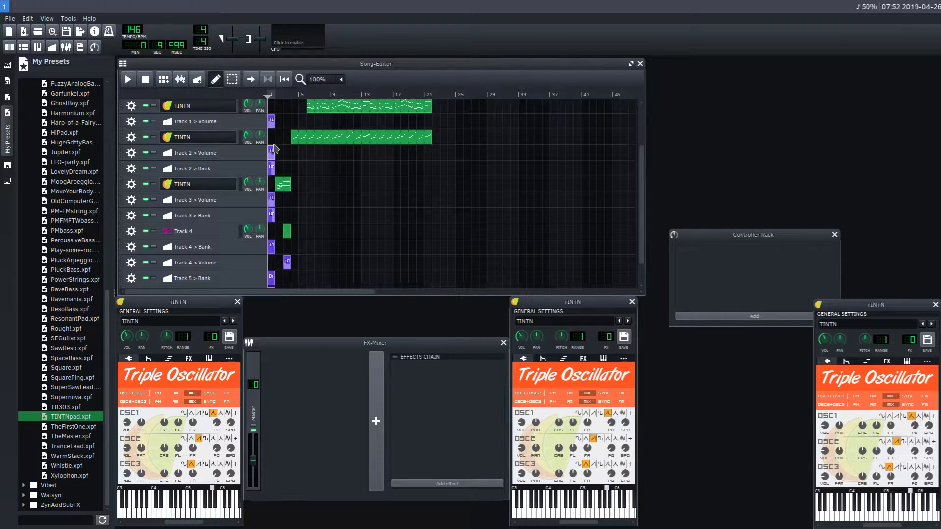
scroll(277, 129, "up", 4)
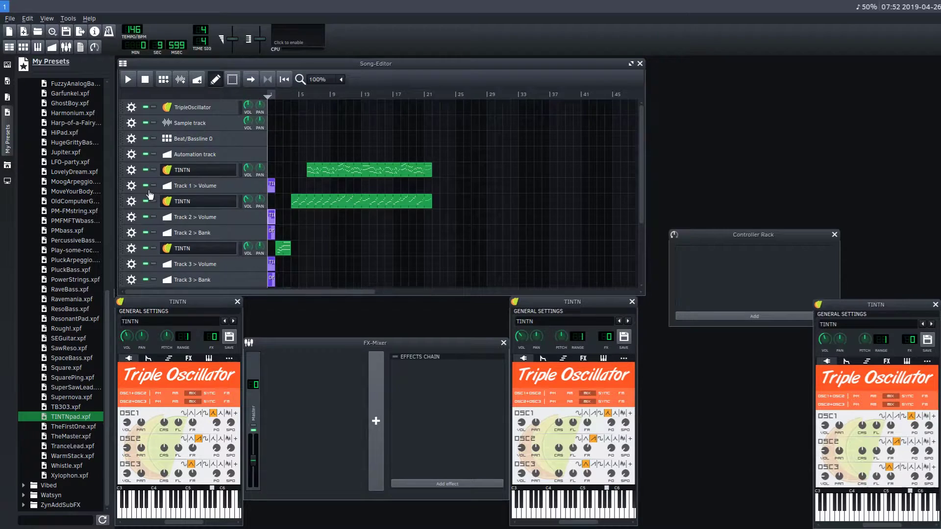
Step: Remove the Volume and Bank automation tracks for Tracks 1, 2 and 3
left_click(131, 186)
left_click(158, 211)
left_click(131, 202)
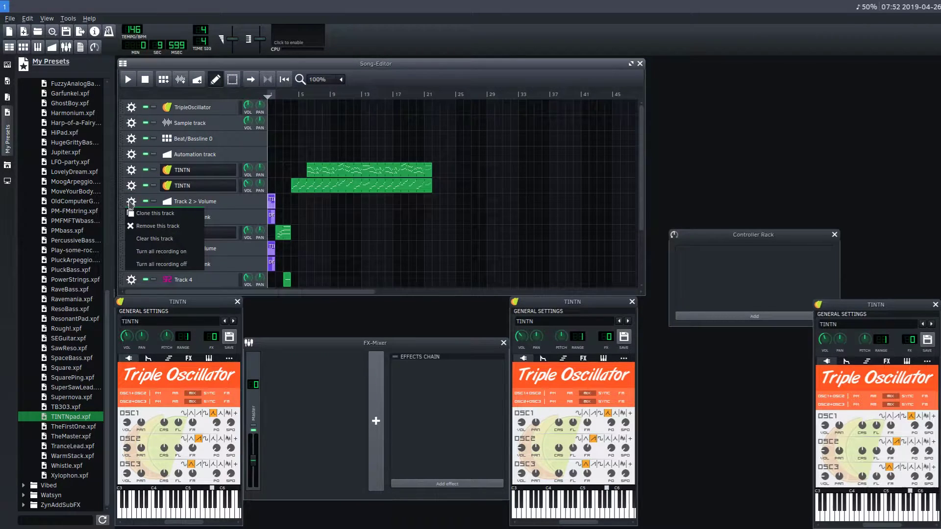
left_click(158, 226)
left_click(132, 201)
left_click(157, 226)
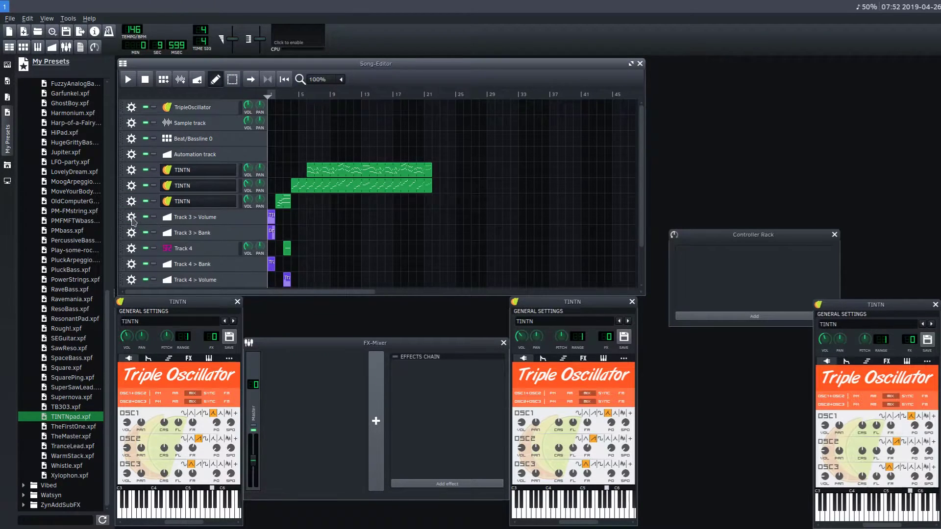
left_click(132, 217)
left_click(149, 242)
left_click(132, 217)
left_click(152, 243)
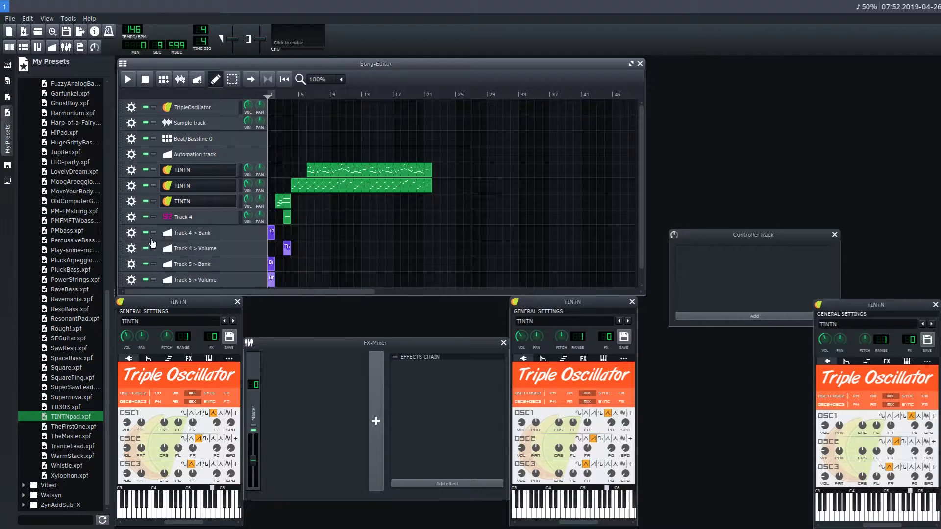
Step: Remove the remaining Bank and Volume automation tracks for Tracks 4 and 5
left_click(131, 233)
left_click(151, 259)
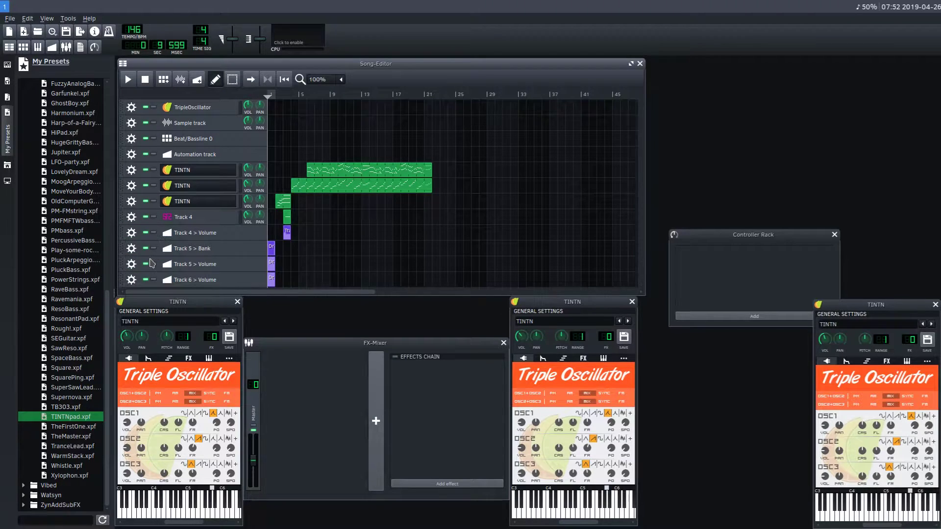
left_click(131, 233)
left_click(151, 259)
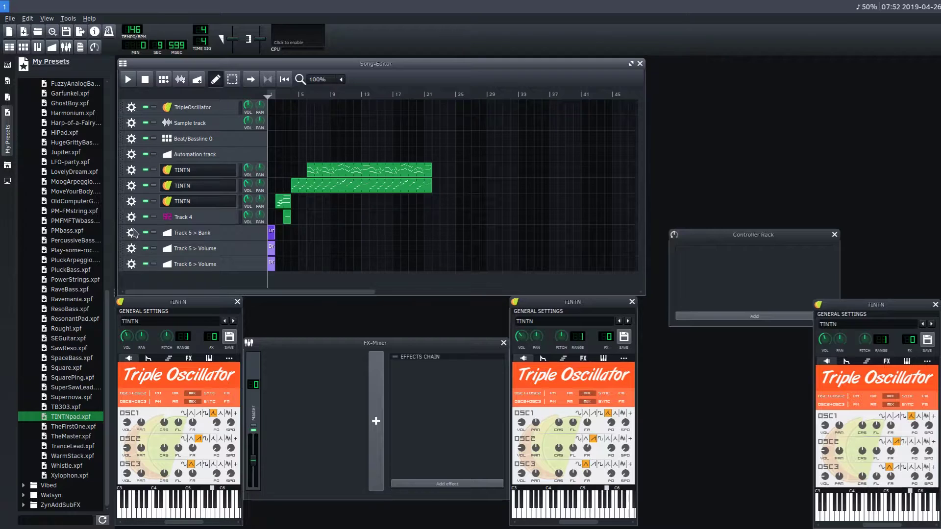
left_click(131, 233)
left_click(152, 259)
left_click(132, 233)
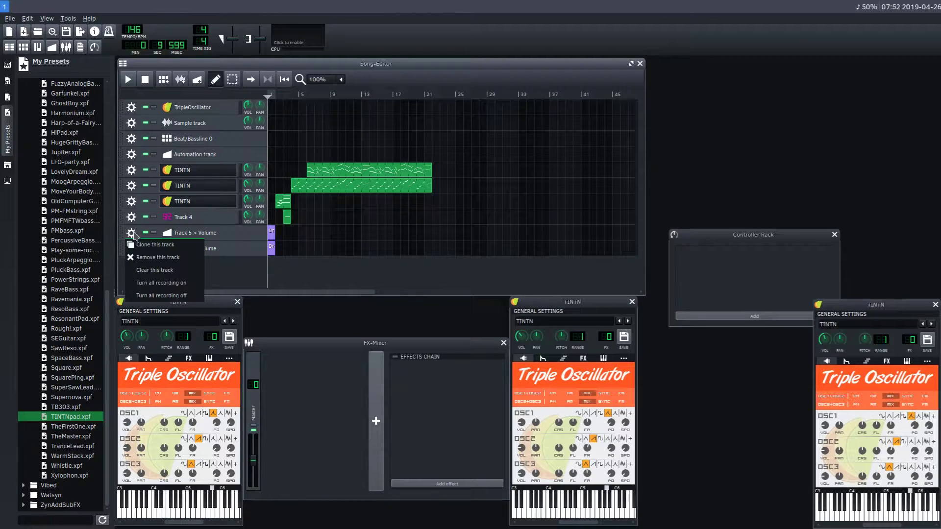
left_click(150, 258)
left_click(131, 233)
left_click(149, 258)
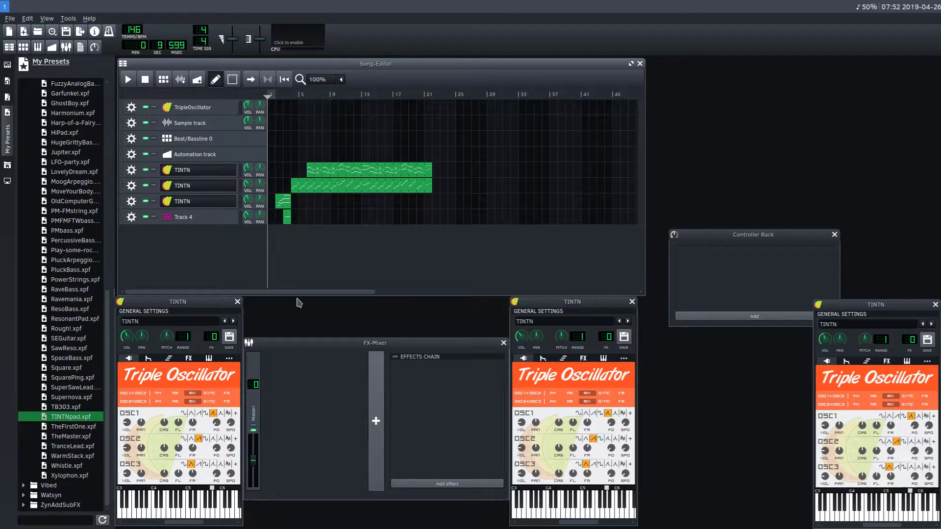
Step: Enlarge the Song-Editor and remove the TripleOscillator, Sample, Beat/Bassline 0 and Automation tracks
left_click_drag(291, 293, 292, 488)
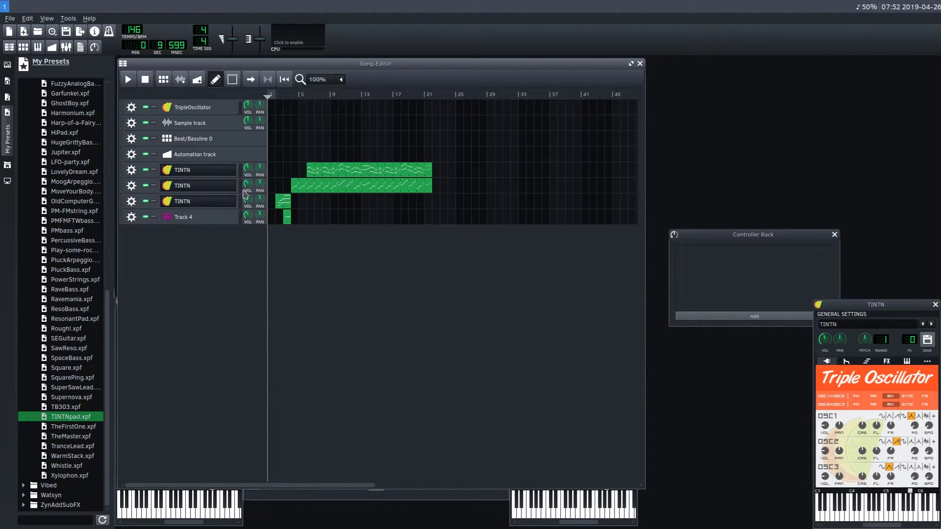
left_click(131, 107)
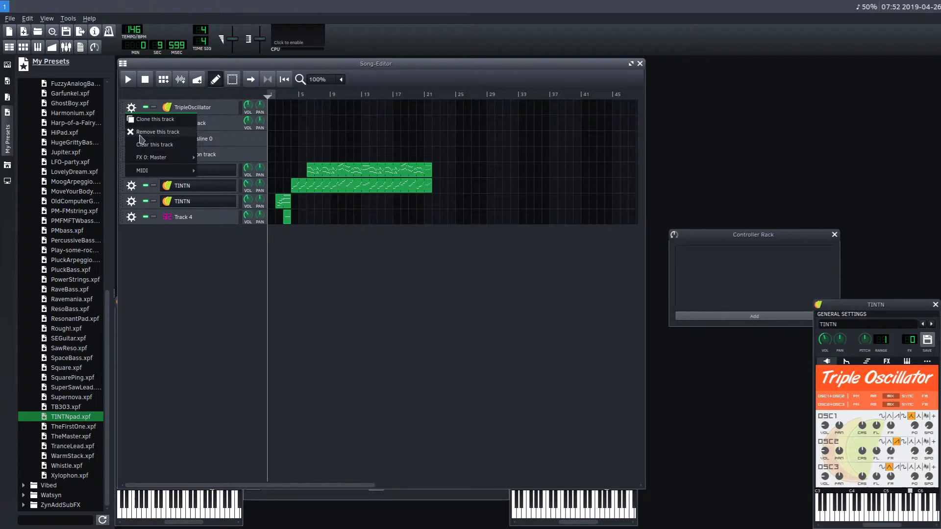
left_click(144, 131)
left_click(132, 107)
left_click(144, 132)
left_click(131, 108)
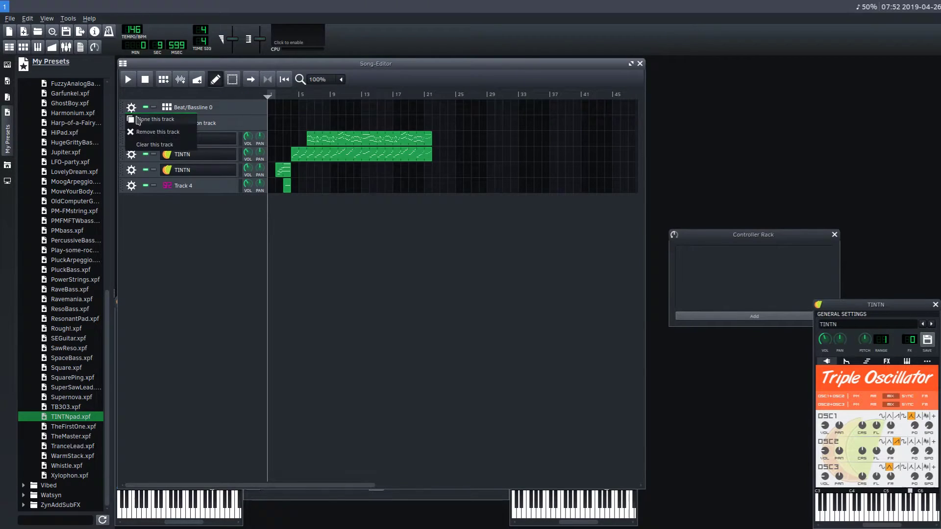
left_click(143, 132)
left_click(131, 107)
left_click(144, 131)
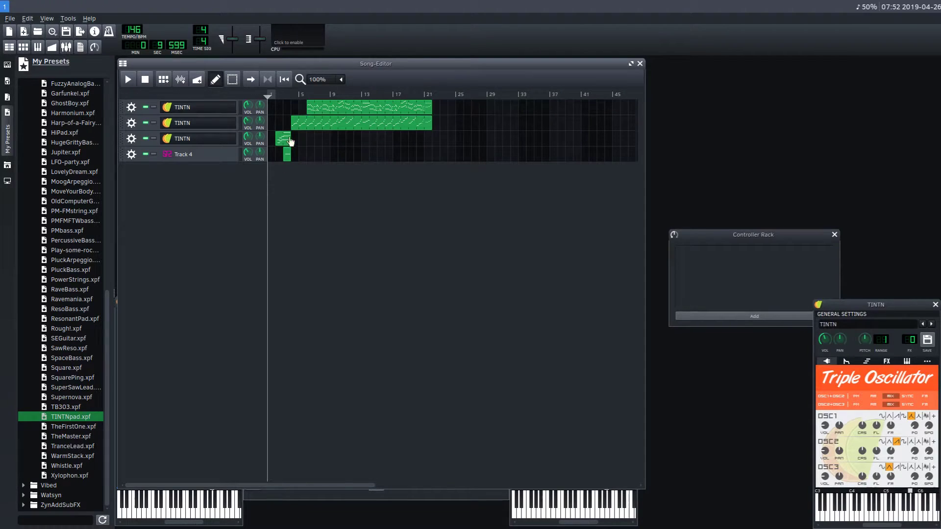
Step: Select all four clips in Edit mode, shift them one bar earlier, then return to Draw mode
left_click(233, 81)
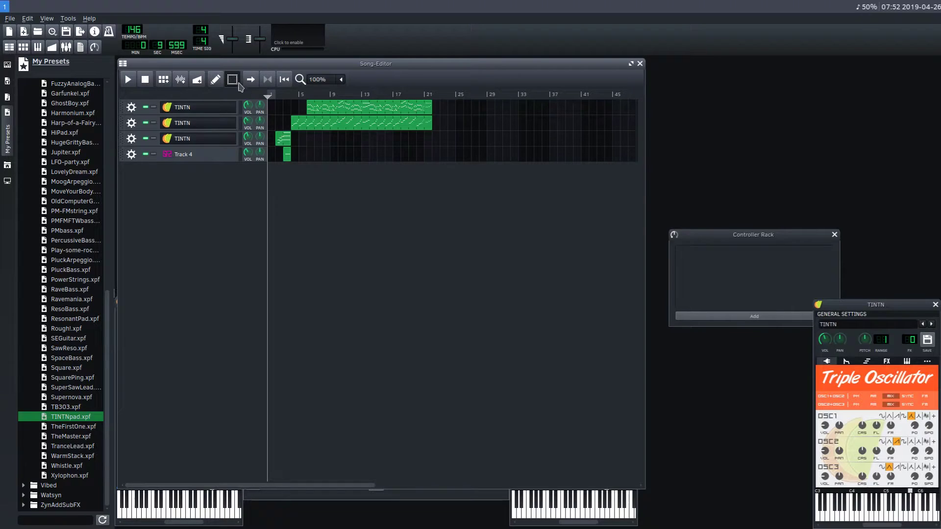
left_click_drag(274, 178, 451, 103)
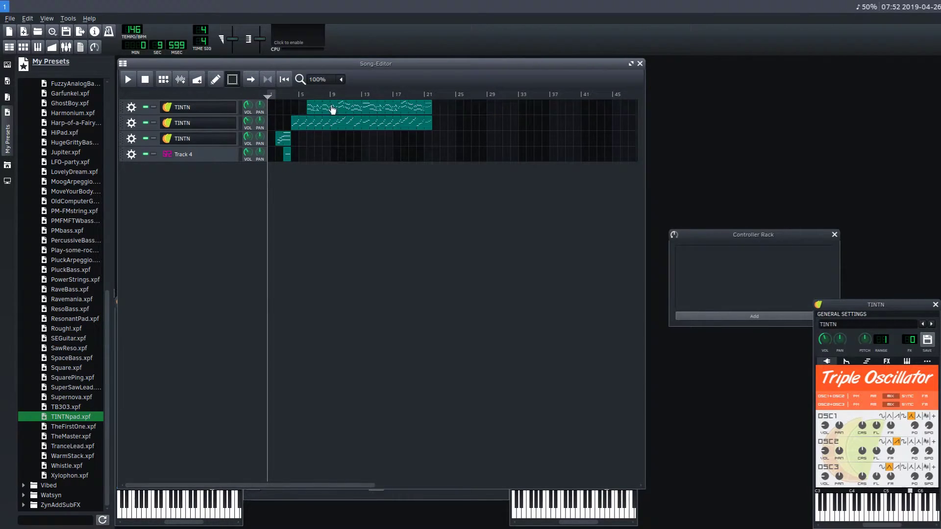
left_click_drag(333, 109, 324, 108)
left_click(217, 81)
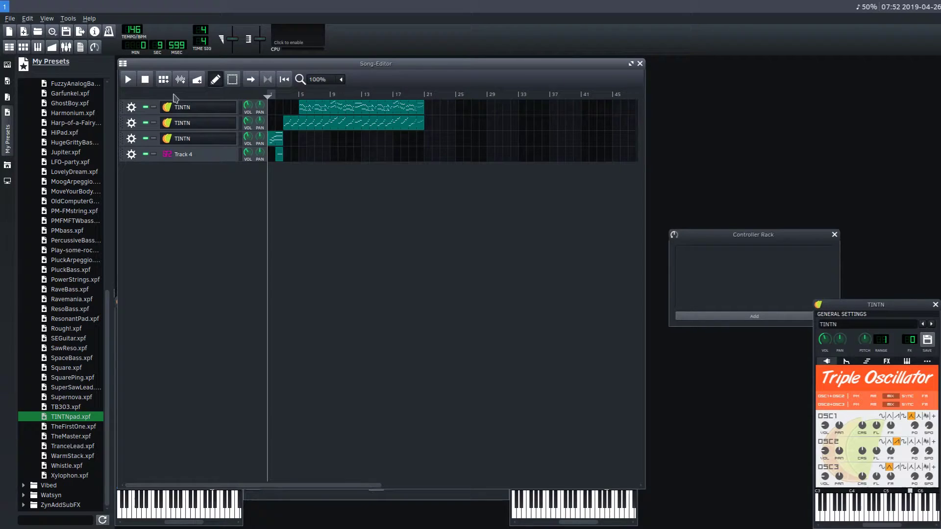
left_click(128, 79)
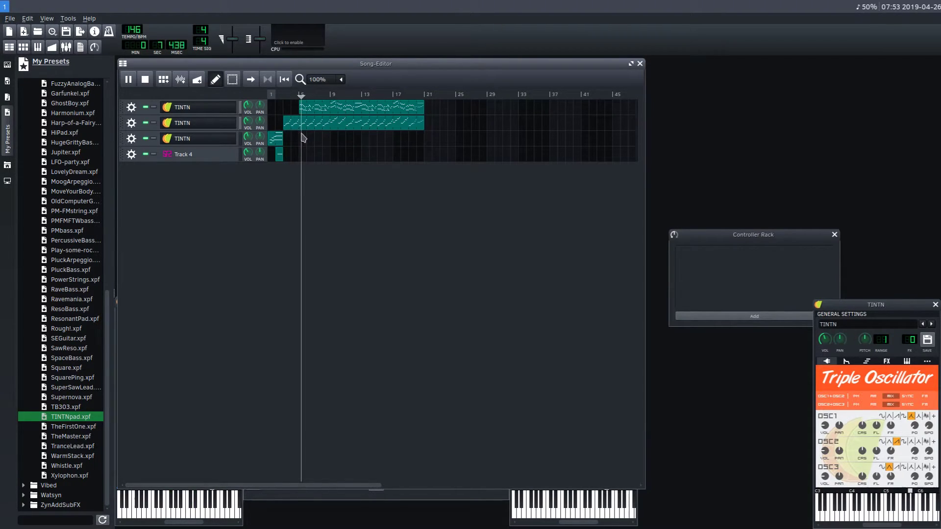
left_click(146, 80)
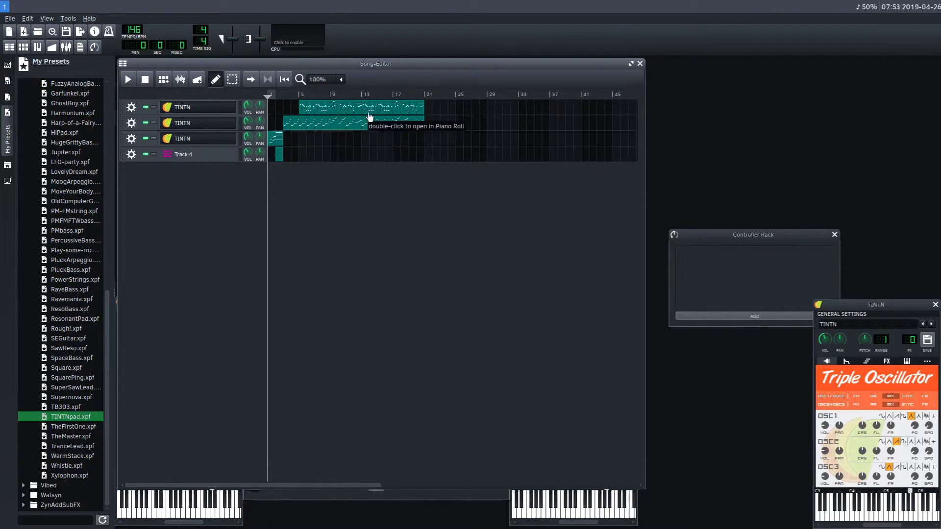
left_click(353, 96)
left_click(130, 79)
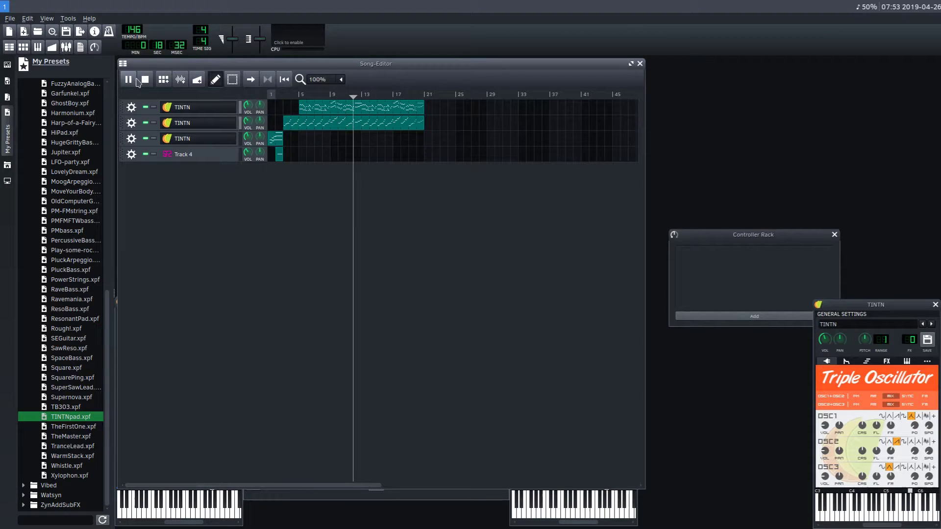
left_click(146, 80)
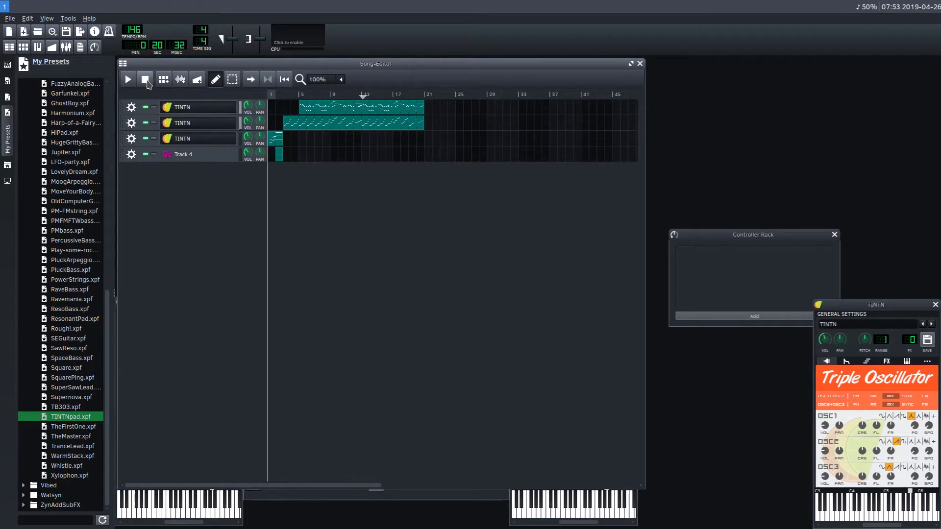
Step: Delete the TINTN clip's notes after bar 11 in an enlarged Piano Roll, then select the stray B1 note
double_click(368, 130)
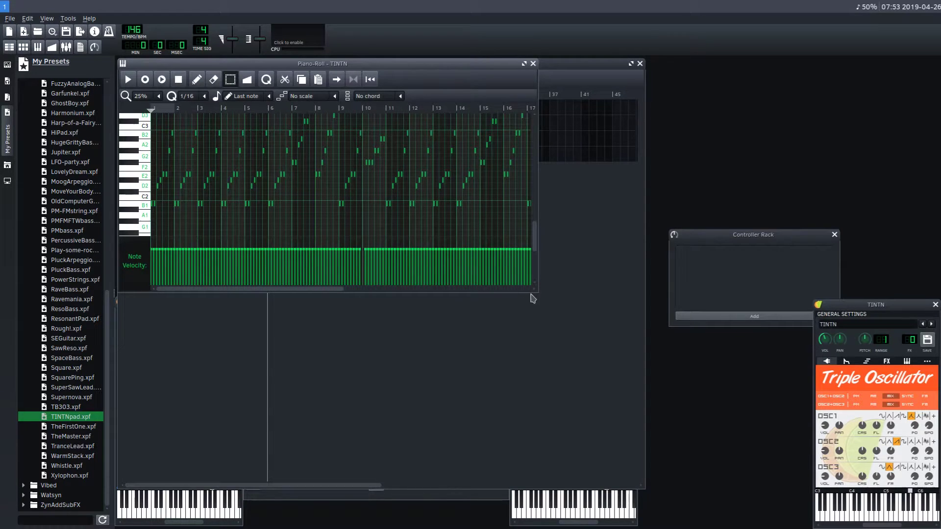
left_click_drag(541, 295, 790, 436)
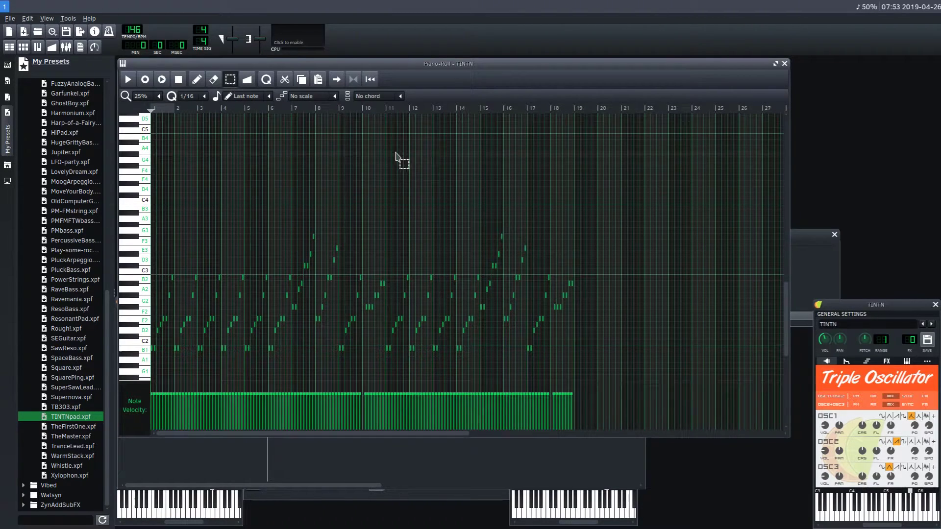
left_click_drag(435, 127, 622, 378)
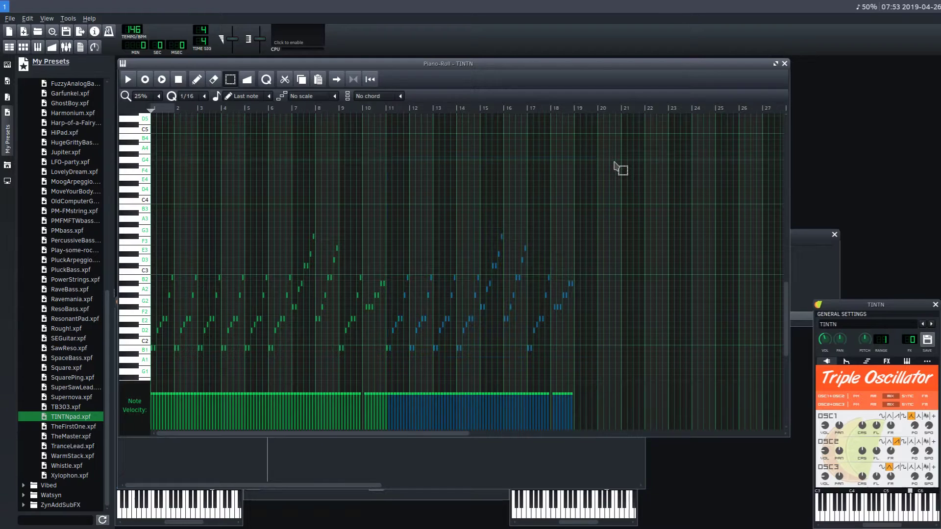
key("Delete")
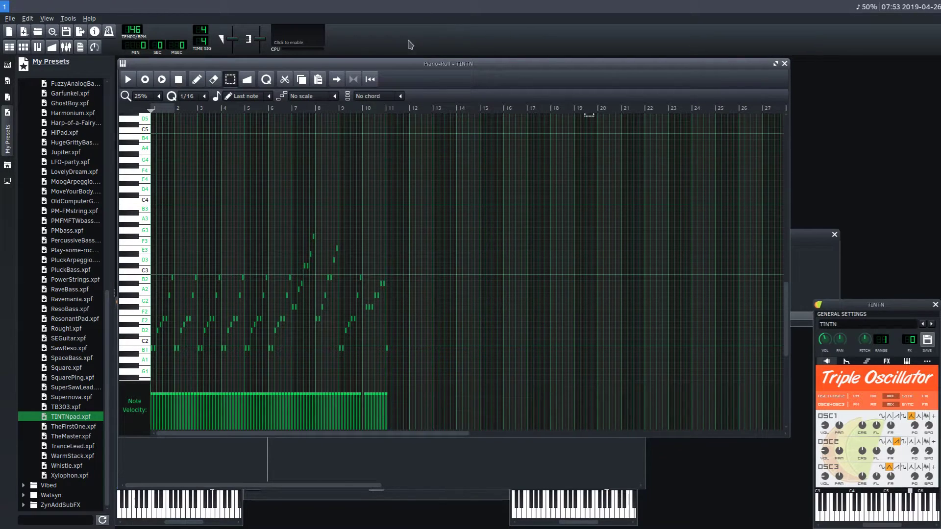
left_click_drag(384, 343, 440, 351)
Step: Close the Piano Roll and select all clips in Edit mode, then return to Draw mode
left_click(784, 64)
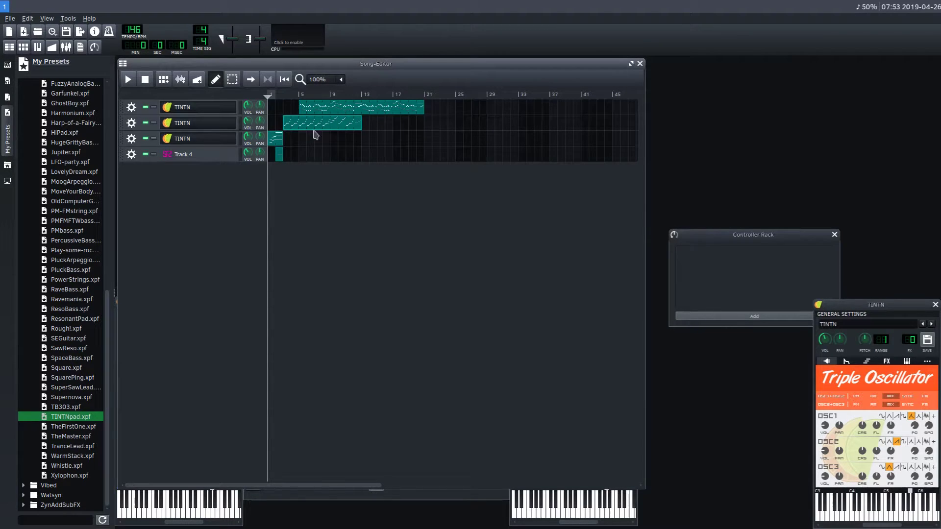
left_click(233, 81)
key("ctrl+a")
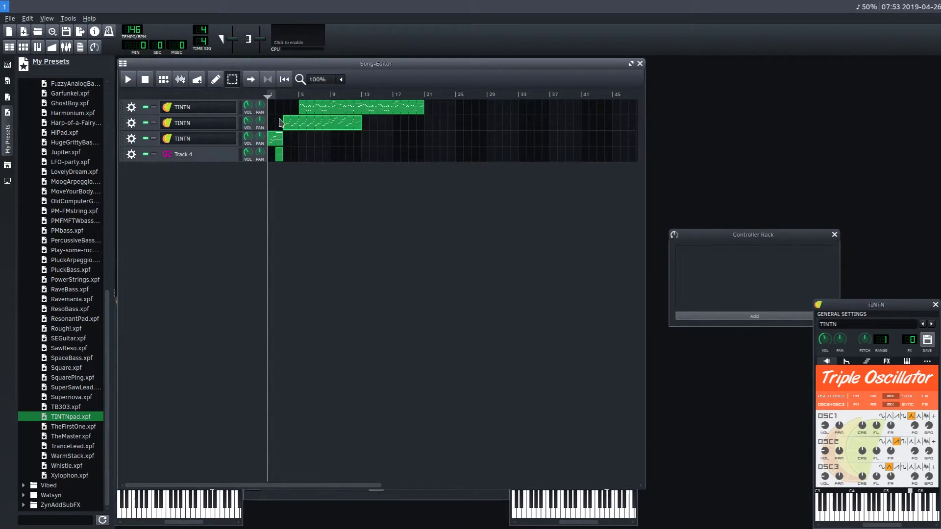
left_click(215, 81)
Step: Copy track 2's clip, paste it right after the original, and play from bar 9
right_click(322, 124)
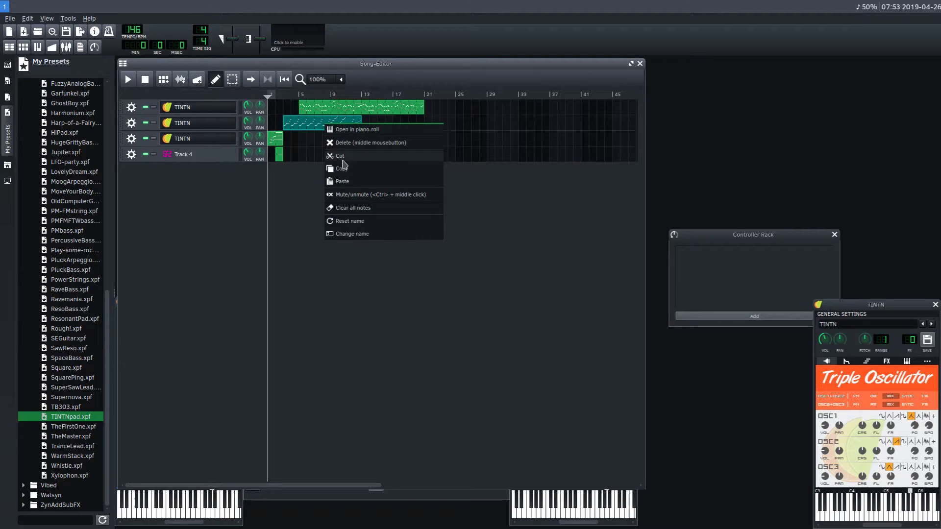
left_click(355, 155)
right_click(370, 125)
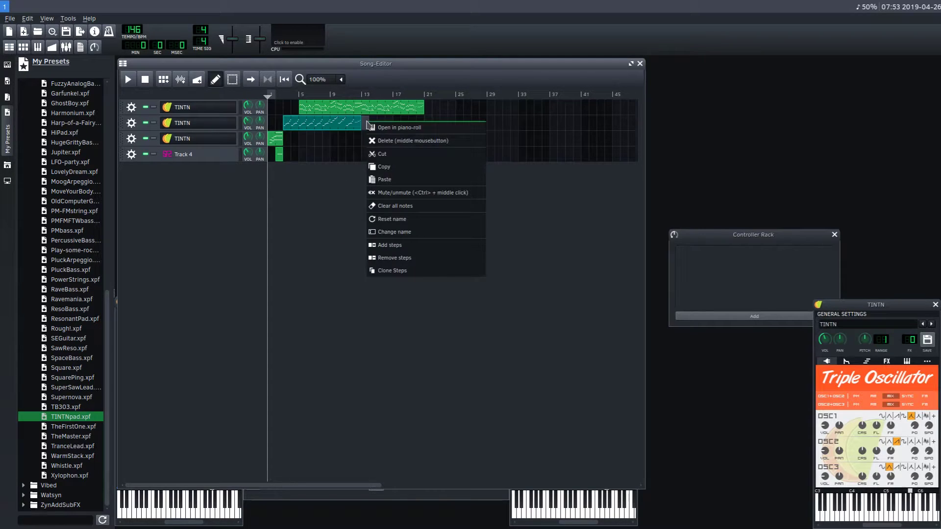
left_click(389, 183)
left_click(332, 95)
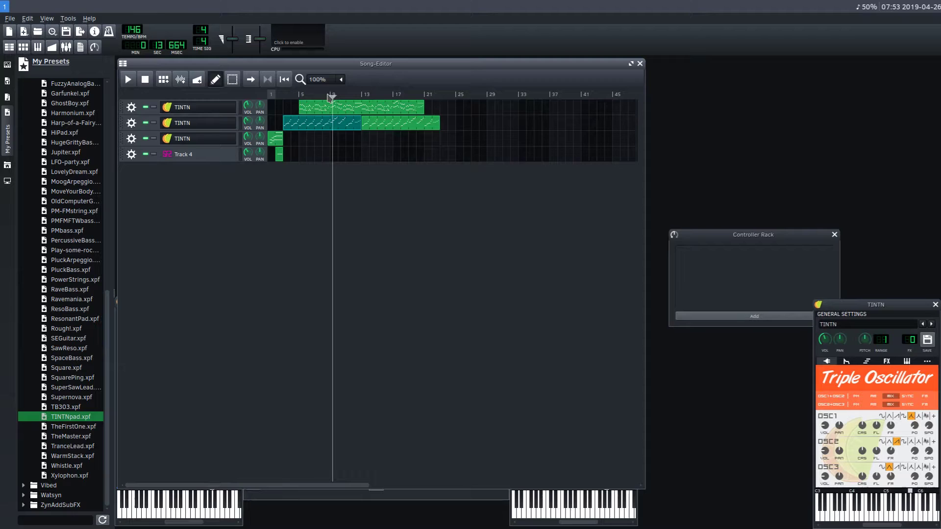
left_click(130, 79)
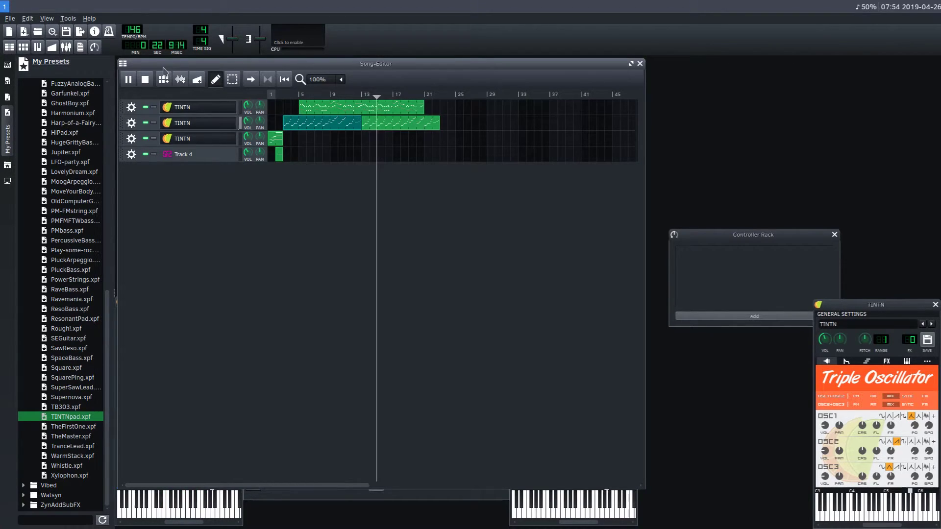
left_click(146, 80)
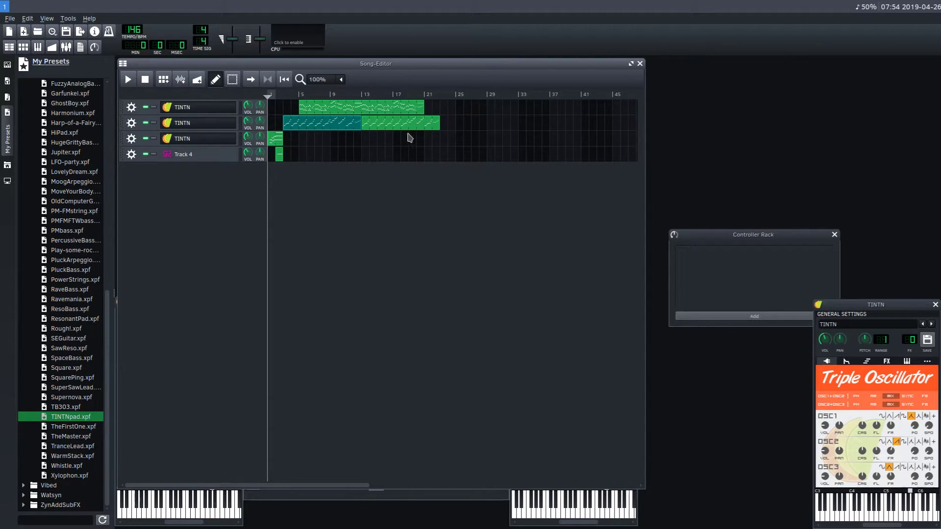
left_click(153, 124)
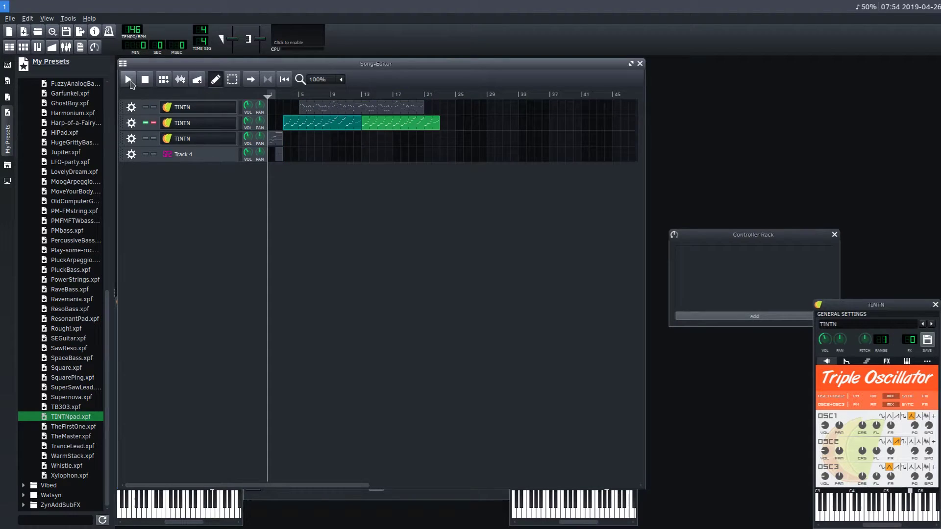
left_click(129, 80)
left_click(349, 95)
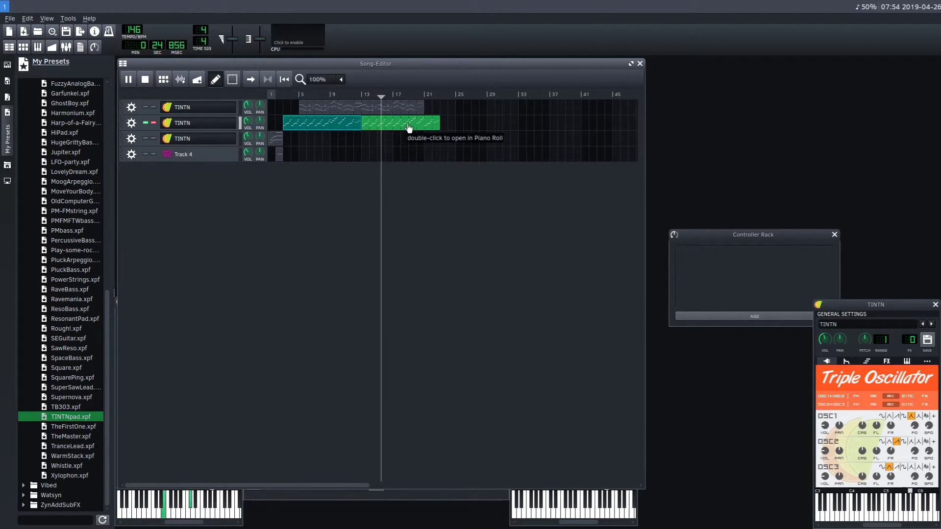
left_click(145, 80)
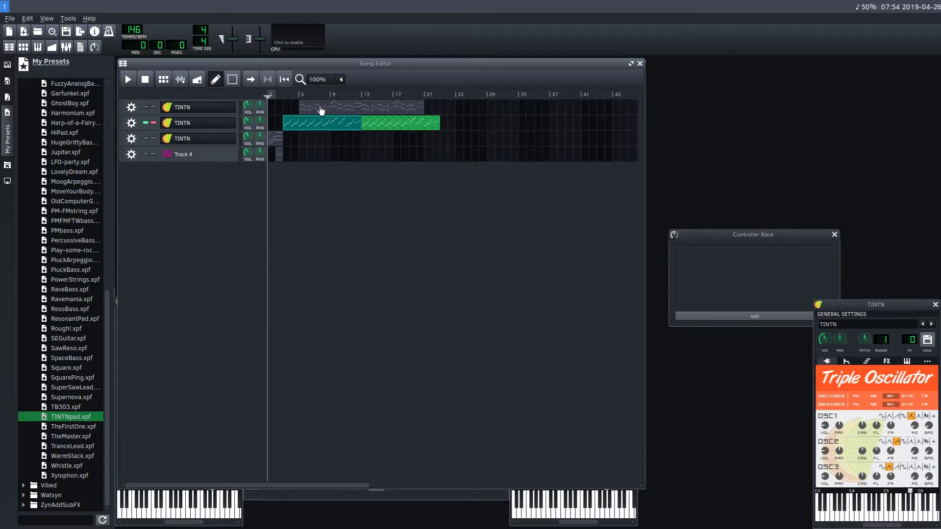
left_click(148, 123)
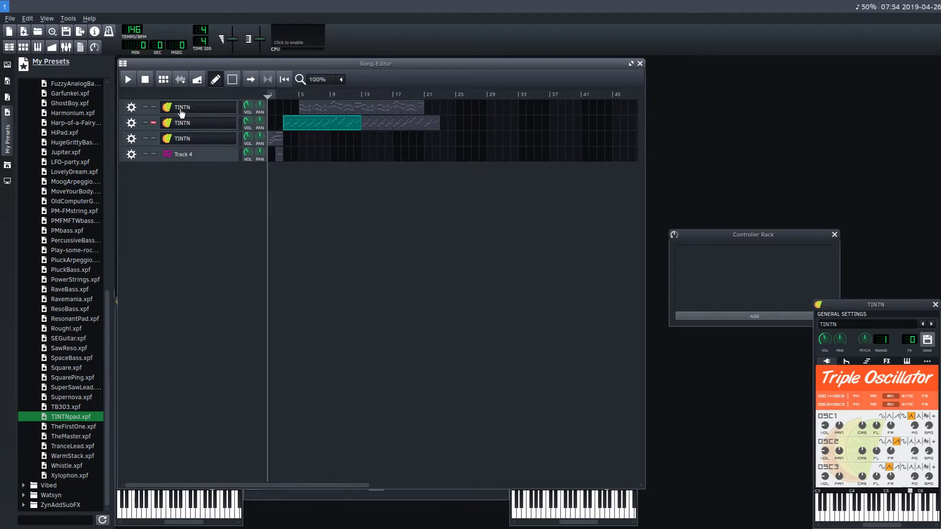
left_click(154, 123)
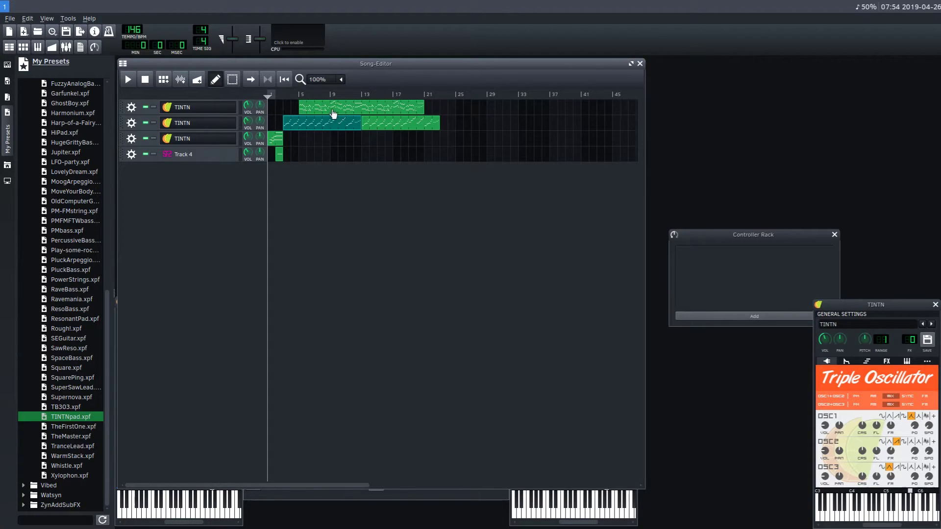
Step: Load the PercussiveBass preset onto the second track and audition it from near the start
mouse_move(328, 108)
left_mouse_down()
mouse_move(357, 108)
mouse_move(323, 109)
left_mouse_up()
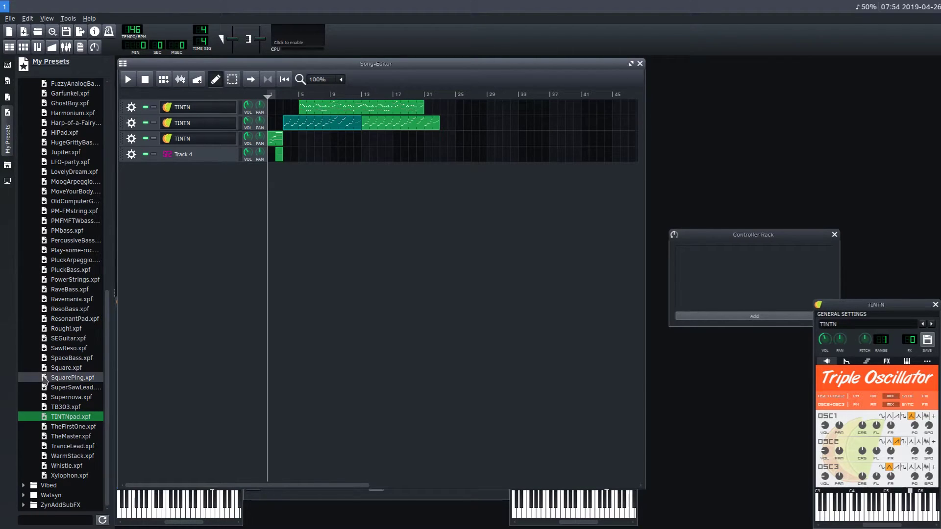
left_click(68, 223)
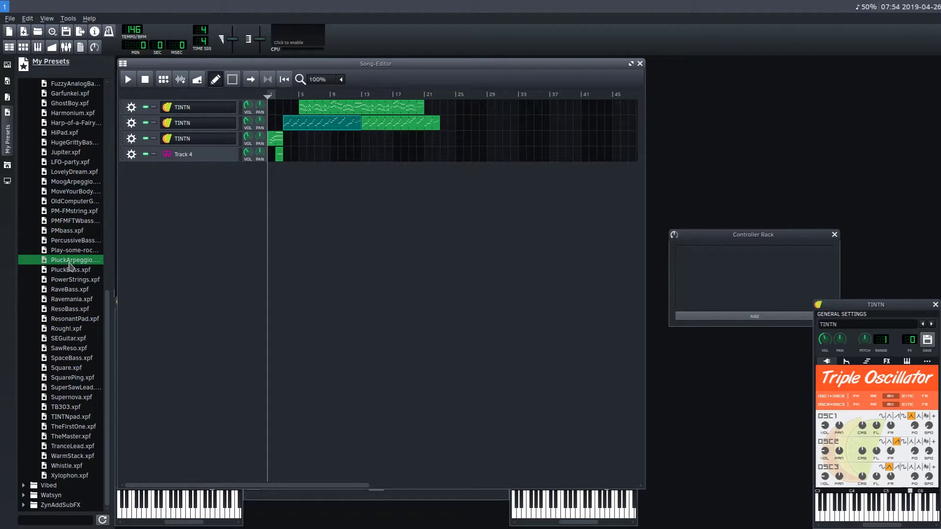
left_click(63, 241)
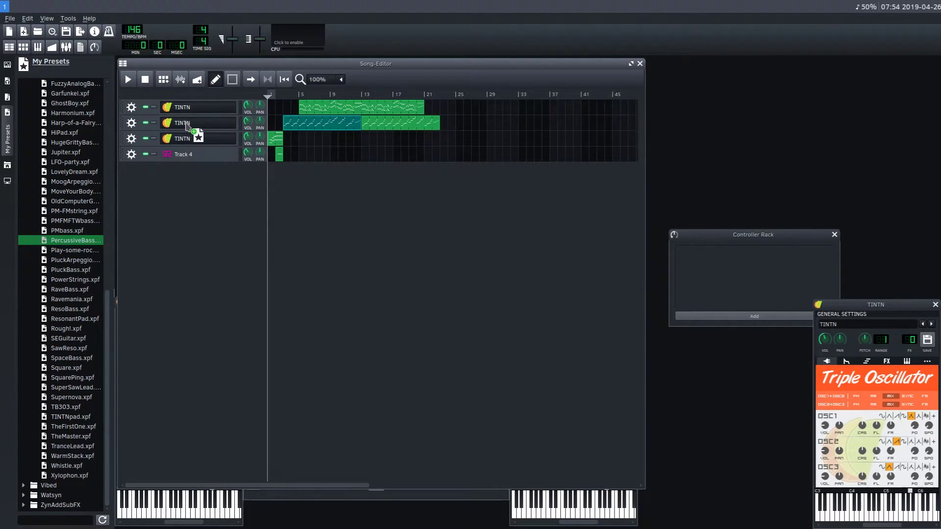
left_click_drag(186, 126, 187, 127)
left_click(282, 98)
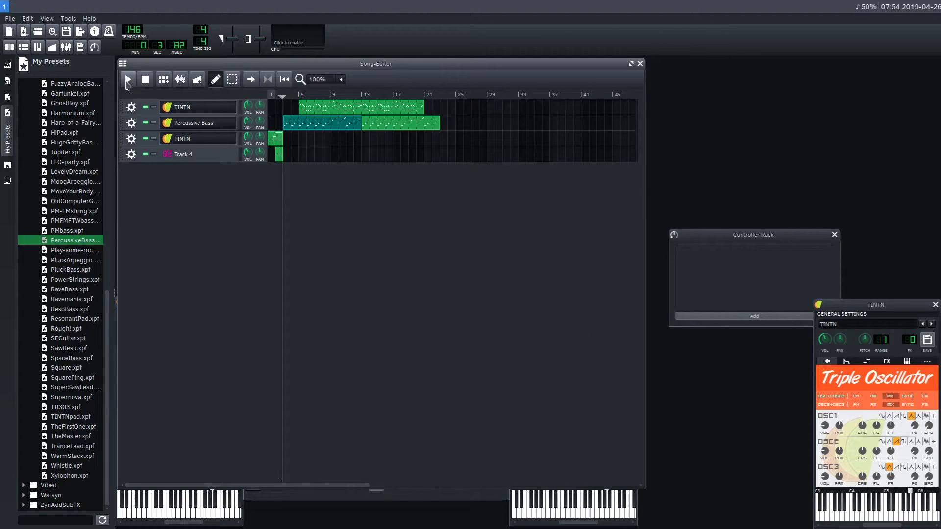
left_click(127, 82)
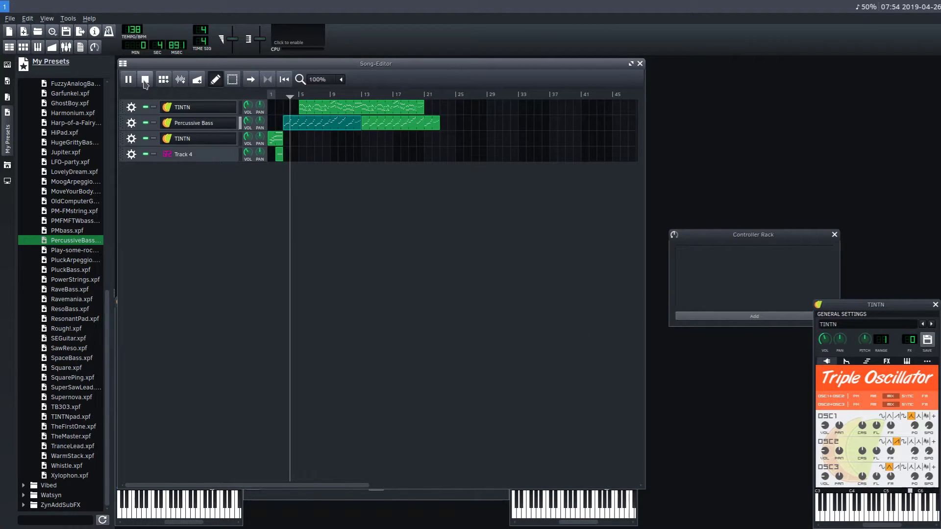
left_click(145, 81)
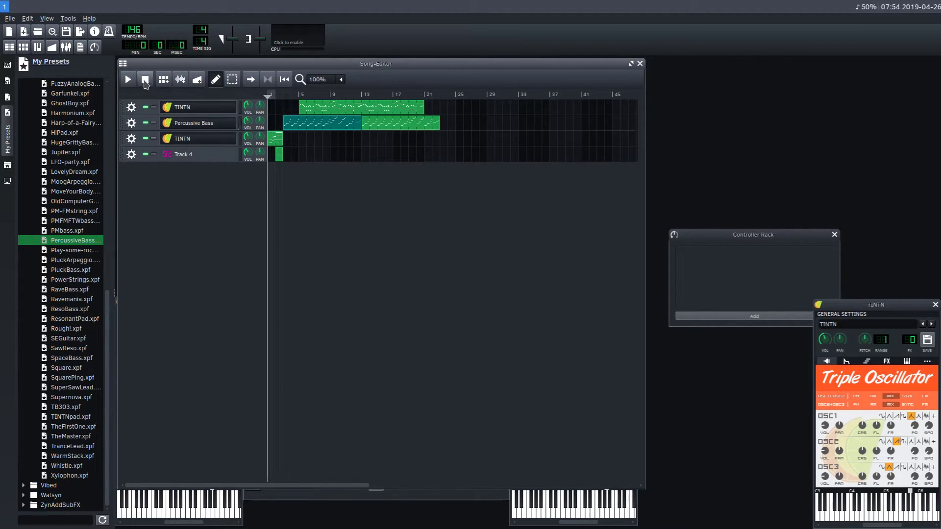
Step: Open the Percussive Bass clip in the piano roll at 100% zoom and start playback
double_click(291, 125)
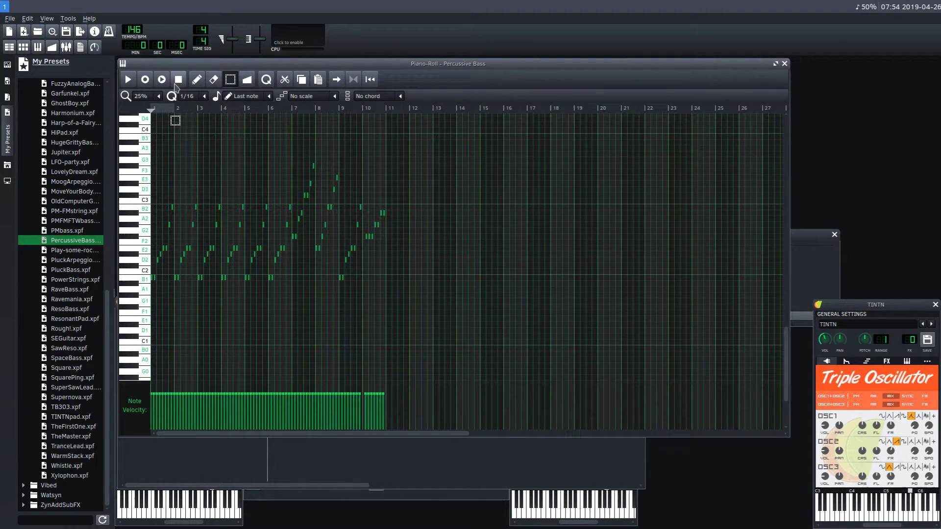
left_click(156, 100)
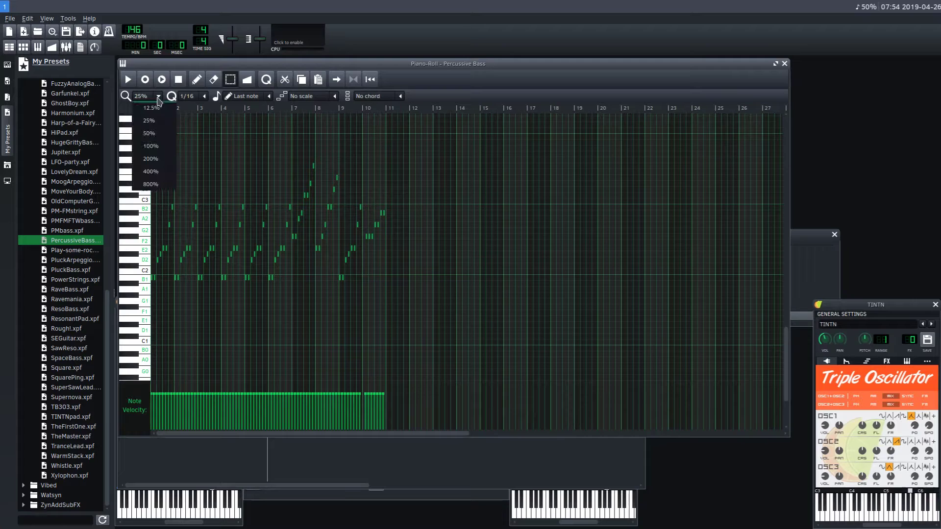
left_click(150, 148)
key("space")
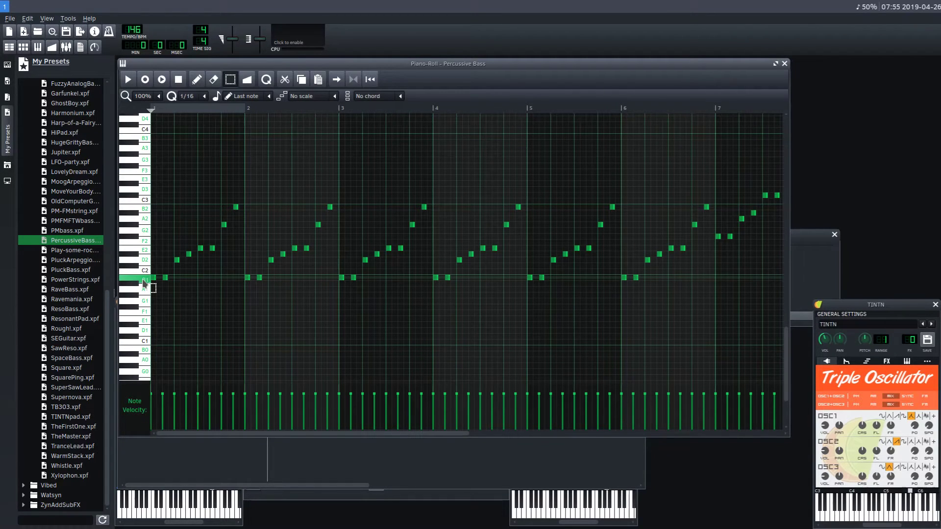
Step: Scroll the note grid to the low bass notes between B1 and C3
scroll(148, 275, "up", 6)
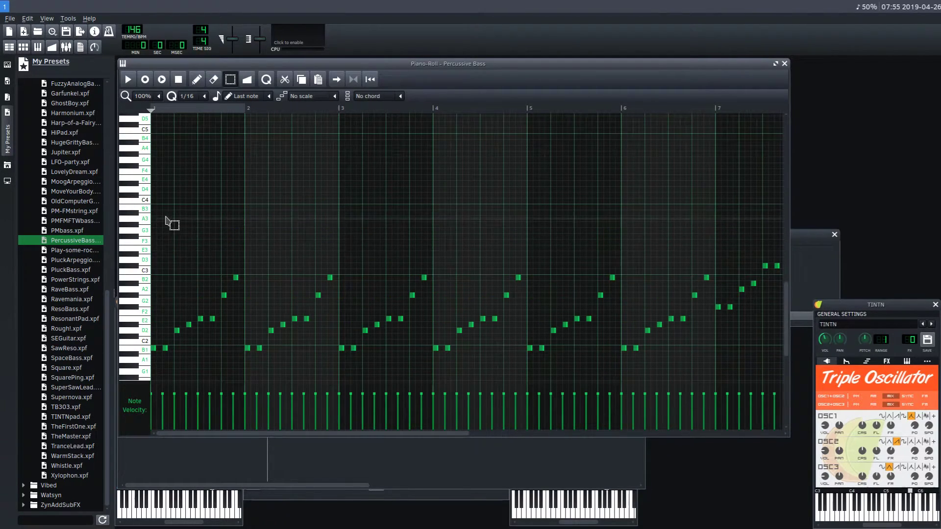
scroll(128, 160, "up", 2)
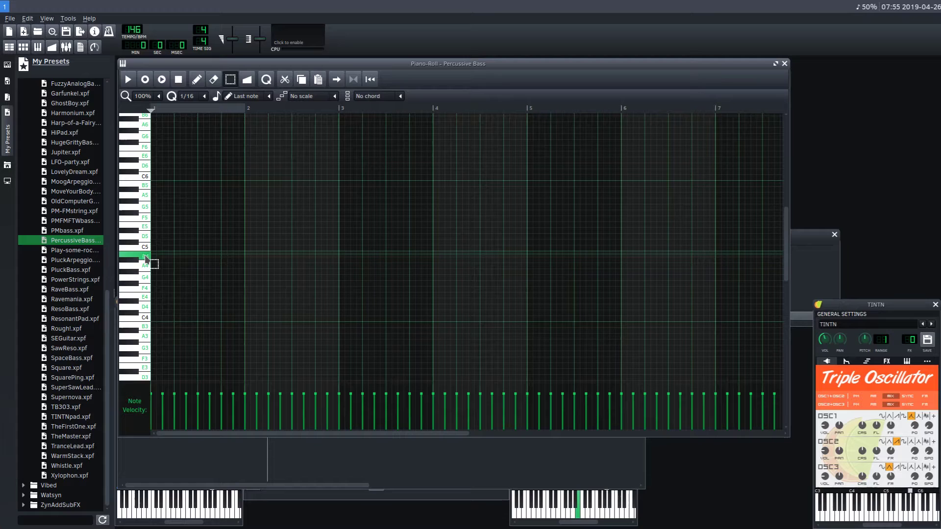
scroll(147, 260, "down", 5)
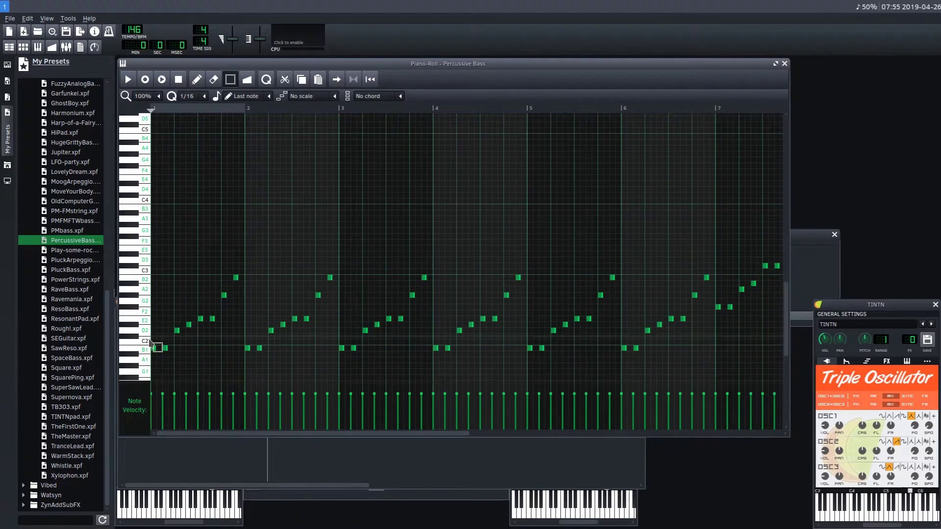
scroll(148, 183, "up", 1)
scroll(147, 148, "up", 1)
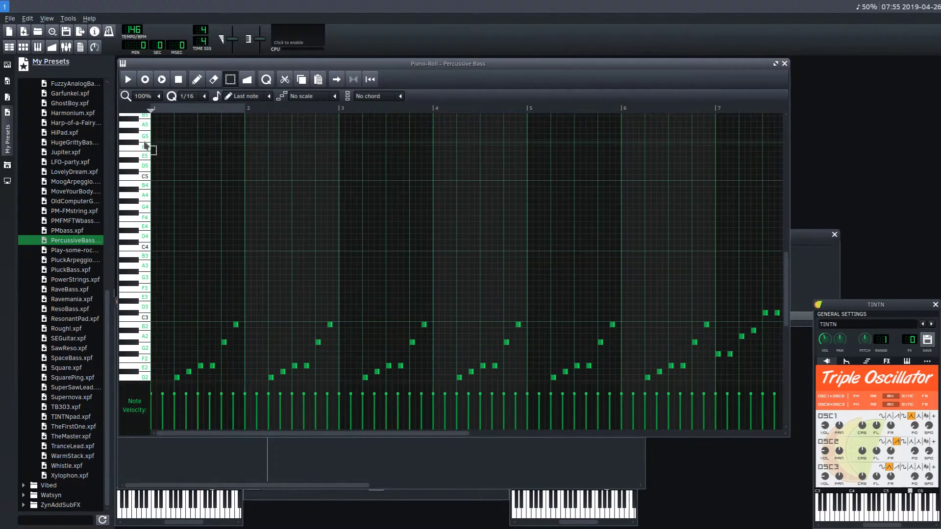
scroll(146, 255, "down", 1)
scroll(147, 282, "down", 2)
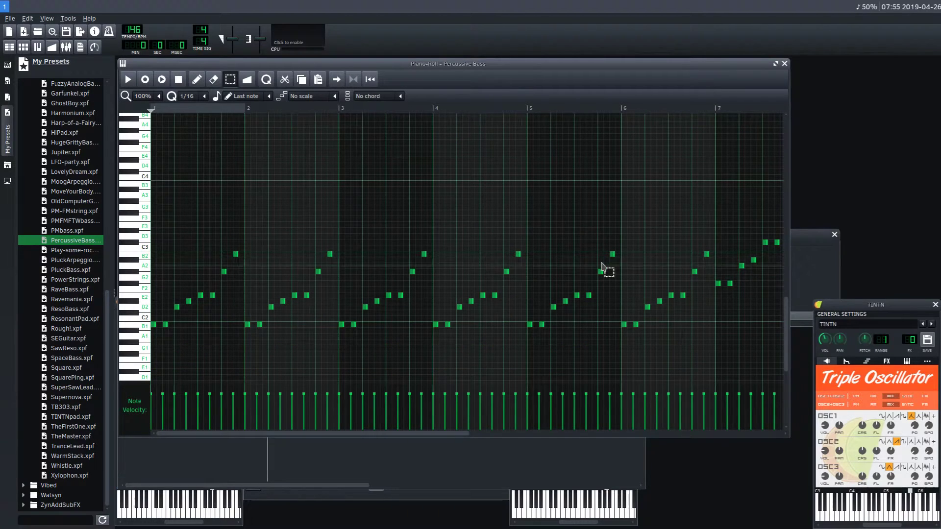
Step: Widen the piano roll and select every note in the Percussive Bass pattern with Ctrl+A
left_click_drag(788, 297, 900, 298)
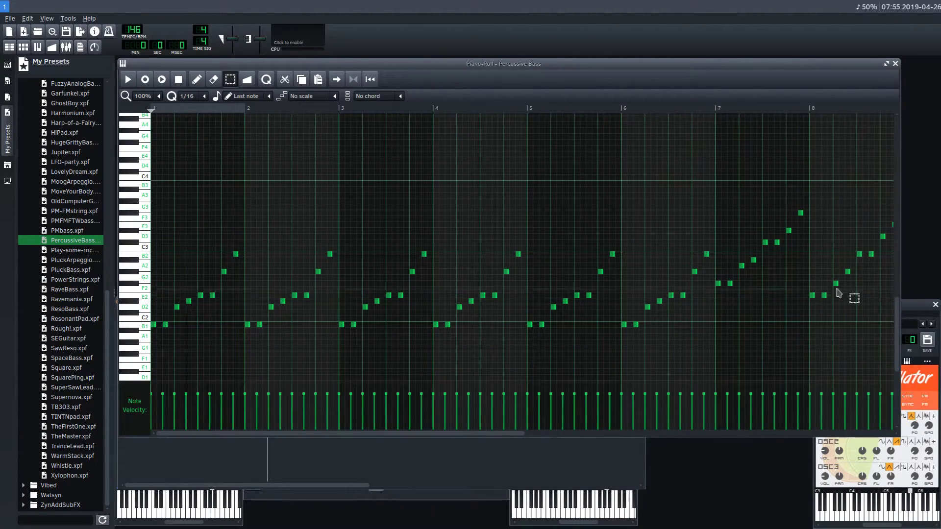
left_click(230, 80)
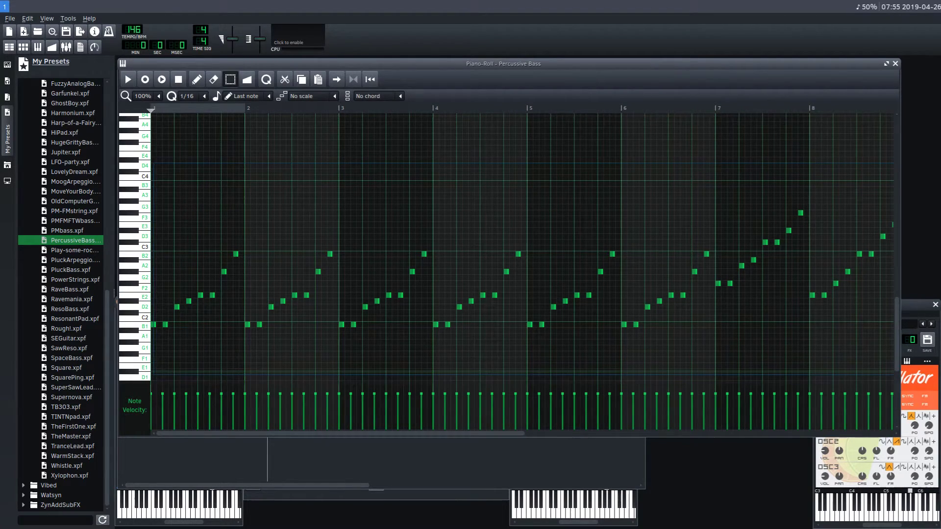
scroll(893, 348, "right", 5)
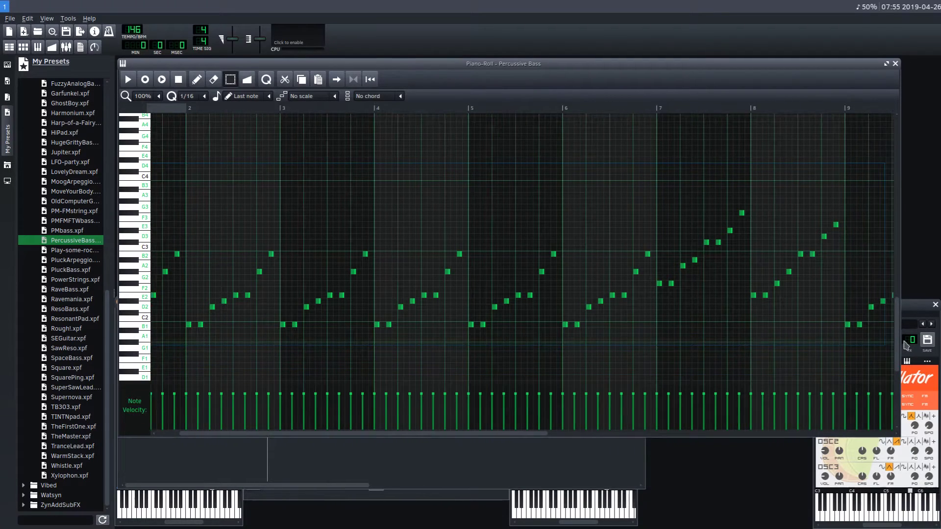
scroll(893, 349, "right", 10)
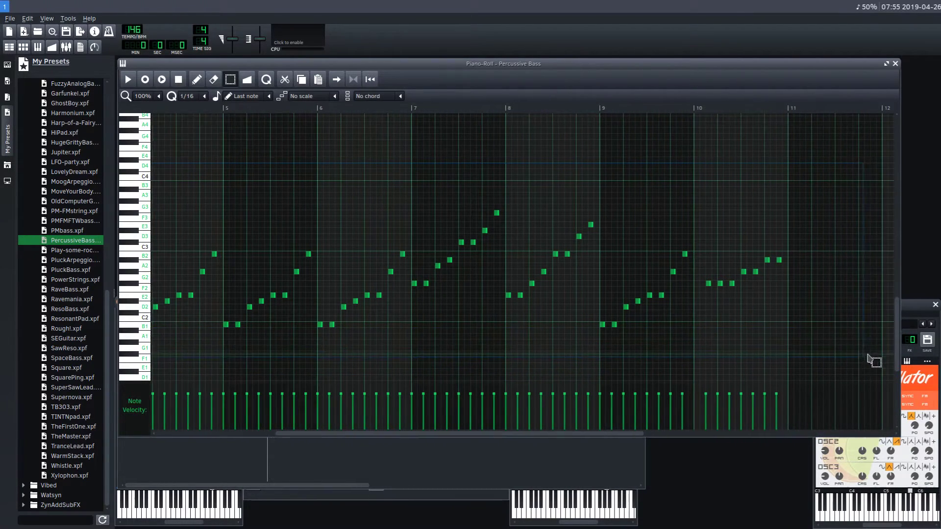
scroll(768, 362, "right", 1)
key("ctrl+a")
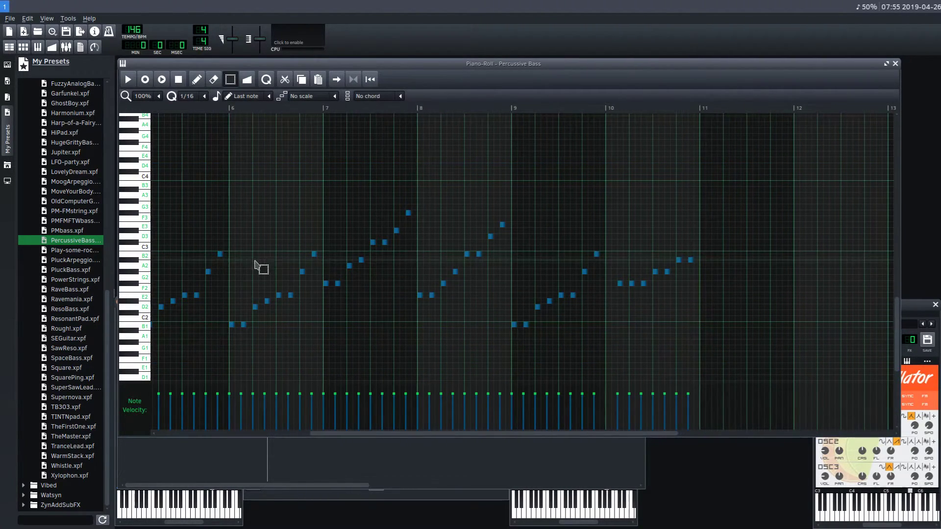
left_click(197, 79)
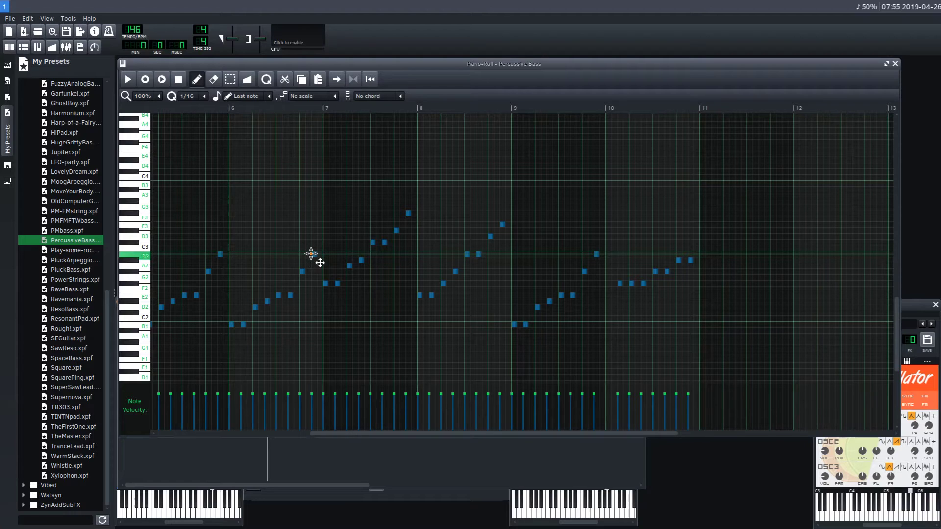
Step: Drag all notes up so the phrase's lowest notes sit on B4, auditioning the result
left_click_drag(311, 251, 307, 120)
scroll(311, 193, "up", 8)
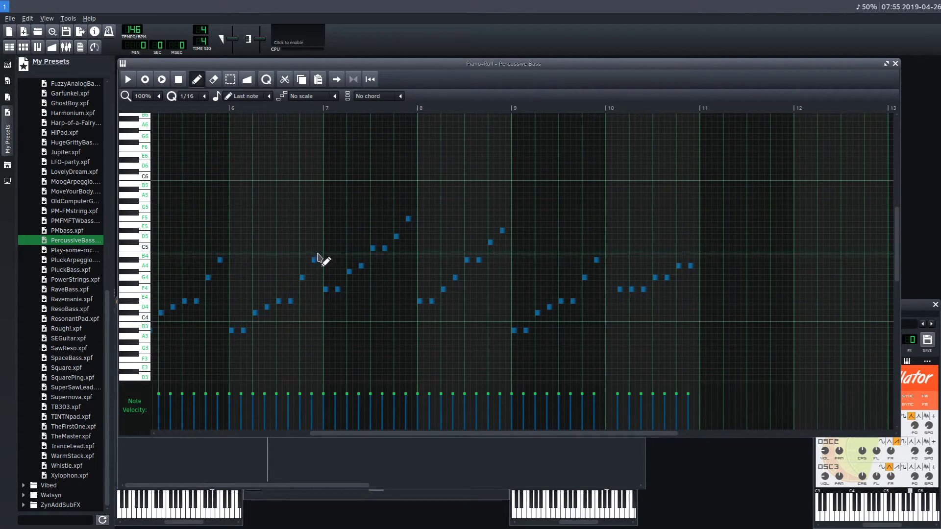
left_click_drag(311, 258, 311, 254)
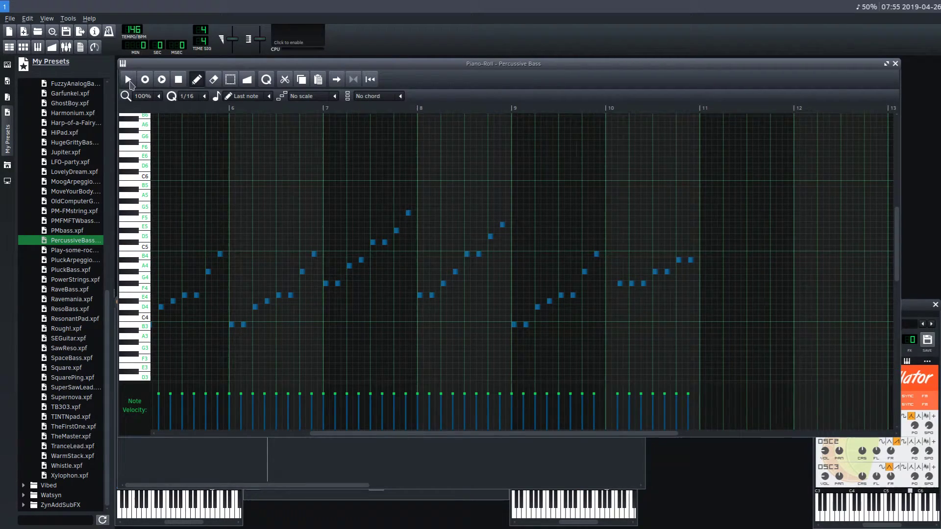
left_click(129, 81)
left_click(179, 80)
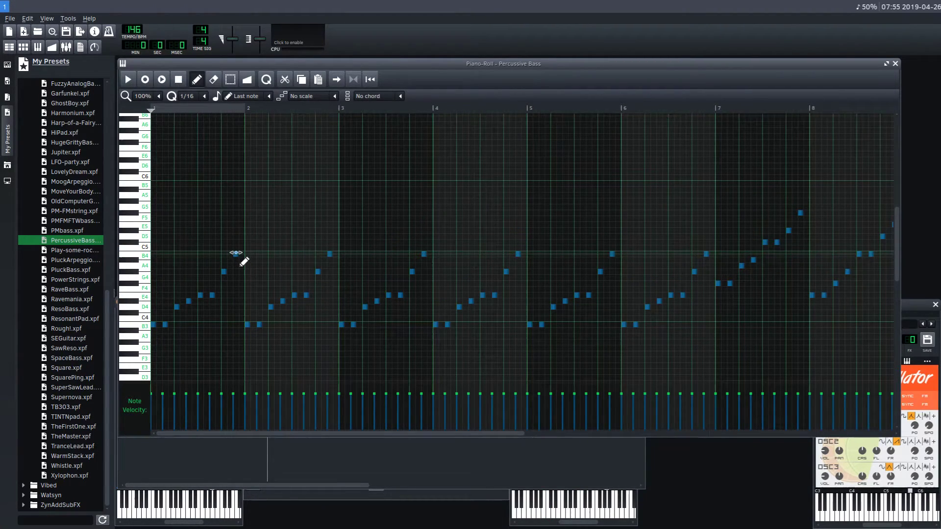
left_click(235, 253)
left_click_drag(233, 251, 234, 182)
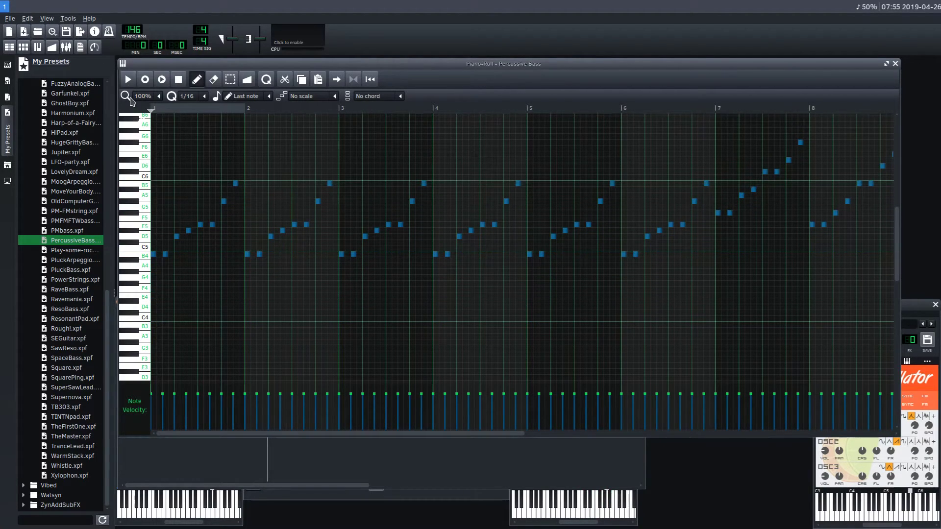
left_click(129, 79)
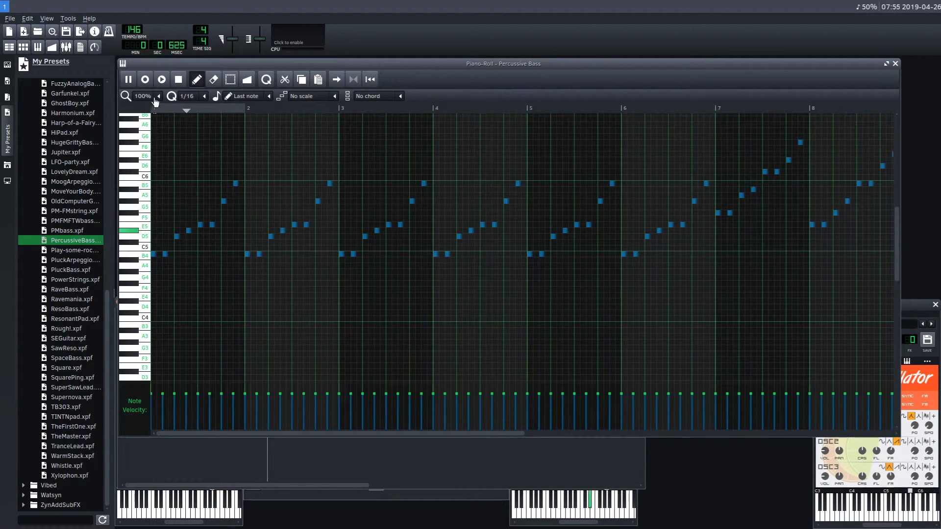
left_click(179, 85)
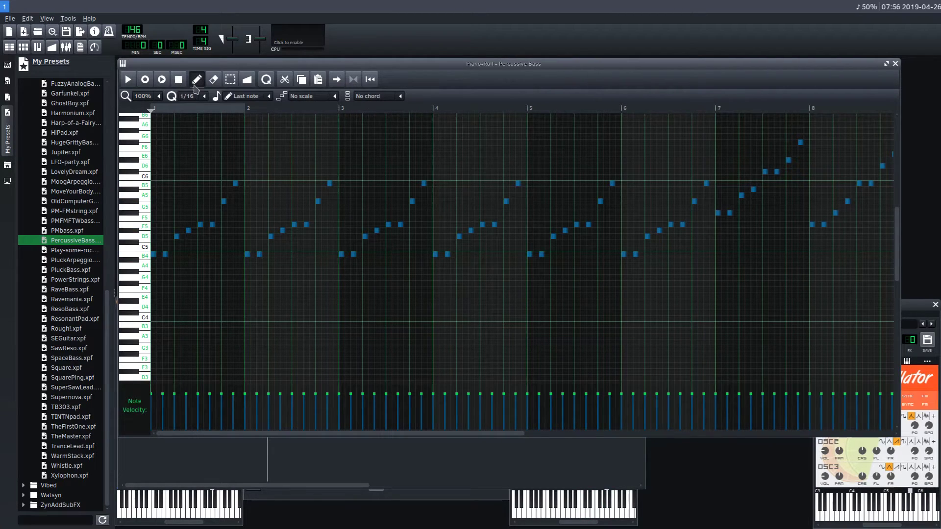
Step: Replace the Percussive Bass clip at bars 13–21 with a pasted copy
left_click(895, 64)
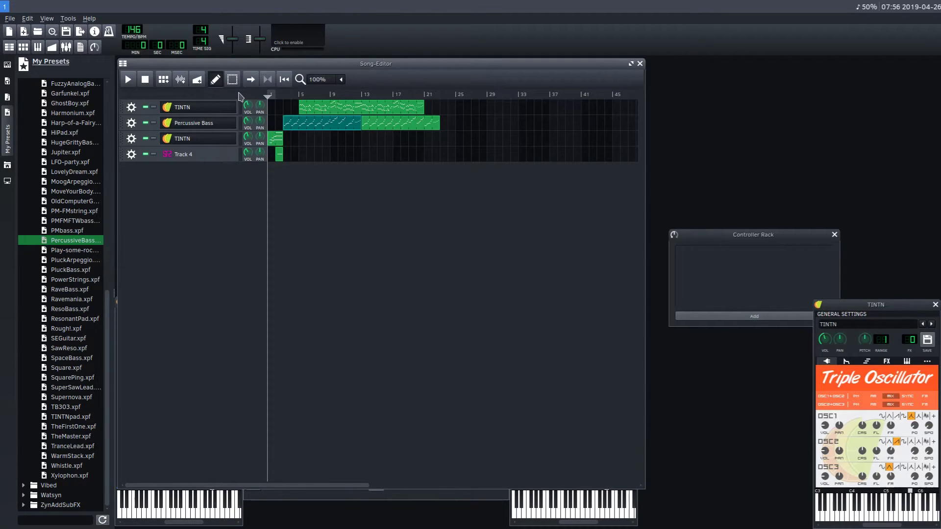
left_click(127, 81)
left_click(145, 84)
middle_click(381, 128)
right_click(347, 126)
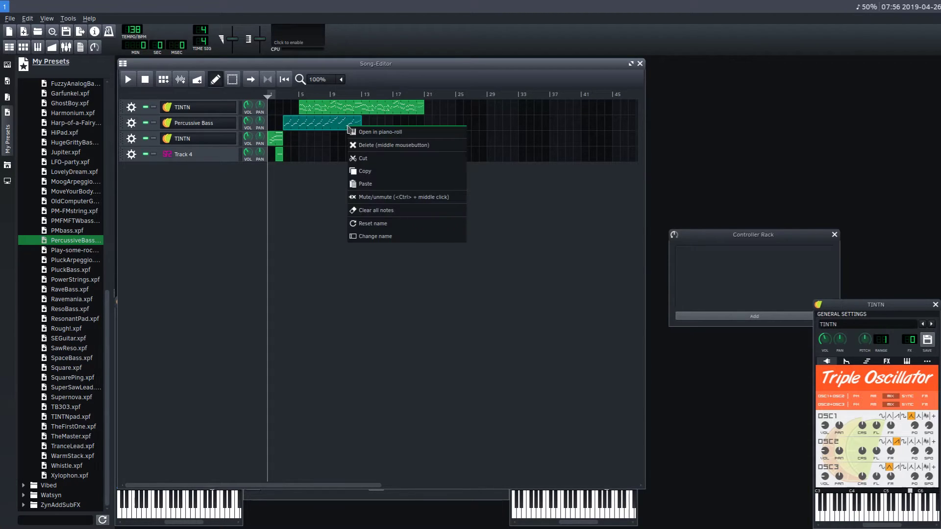
left_click(358, 183)
right_click(370, 124)
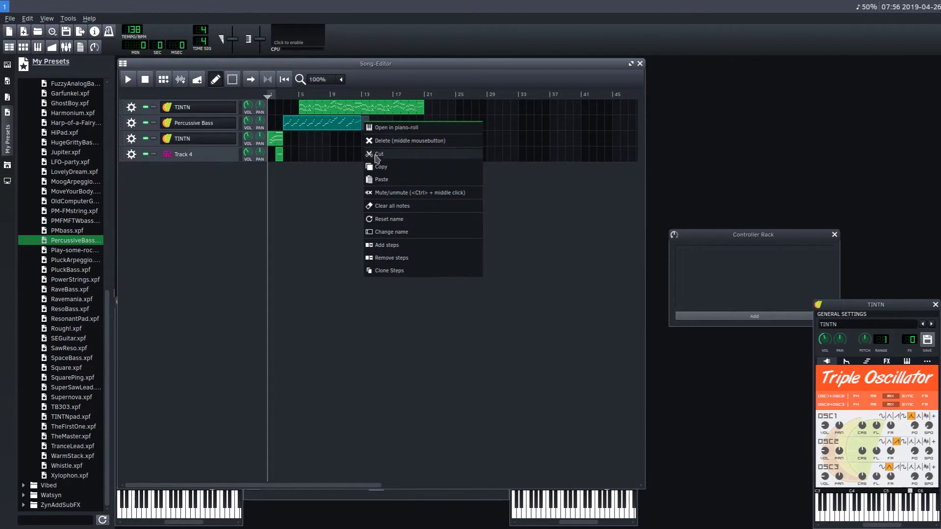
left_click(386, 188)
Step: Turn the Percussive Bass track volume down to 16.5% while the song plays
left_click(128, 80)
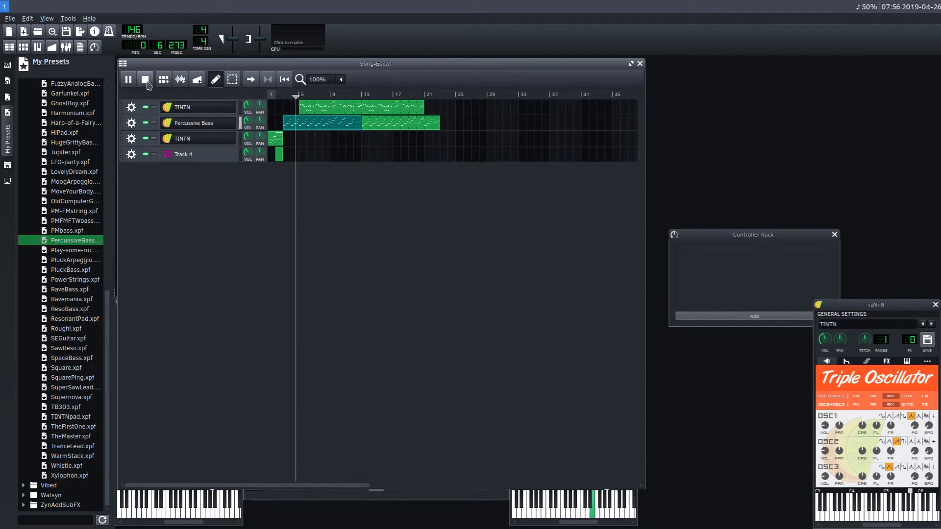
mouse_move(248, 121)
left_click_drag(248, 122, 248, 151)
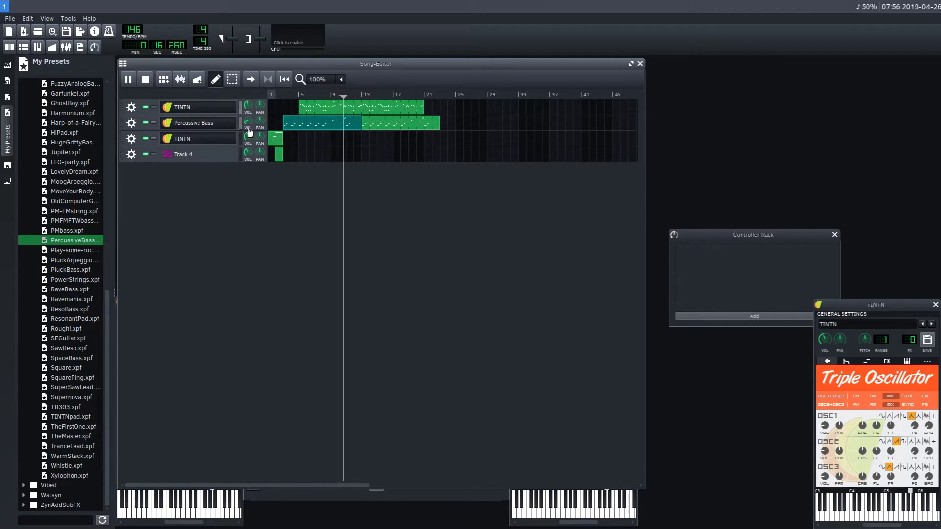
left_click(145, 83)
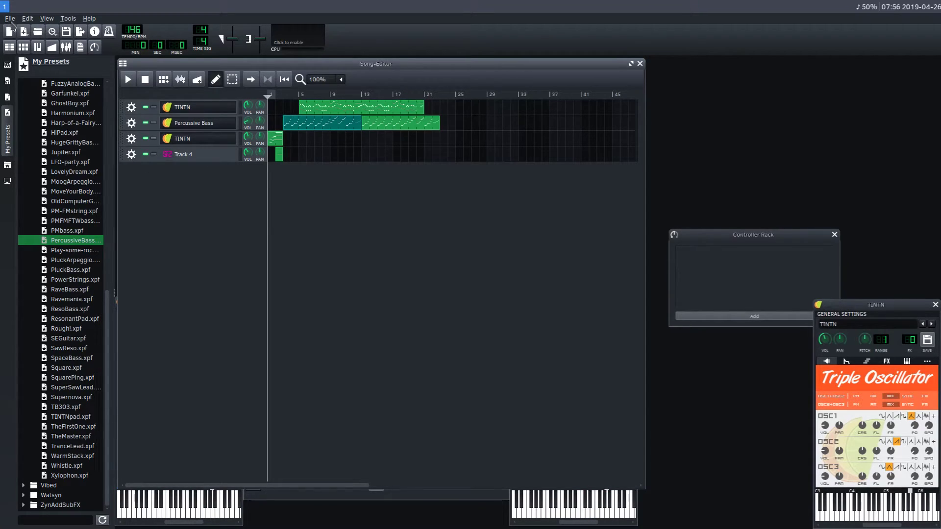
Step: Add the Beat/Bassline 0 track, open its pattern editor, and remove its bar 1 clip
left_click(170, 83)
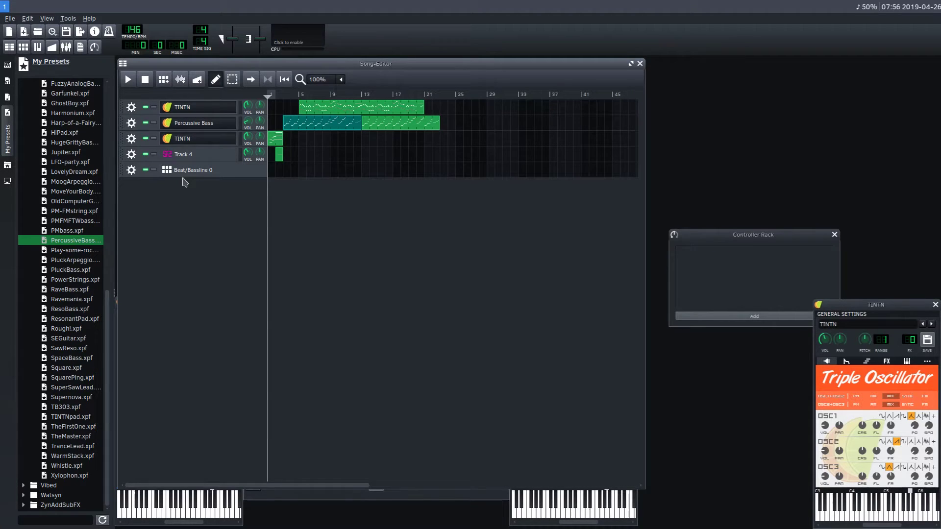
double_click(271, 171)
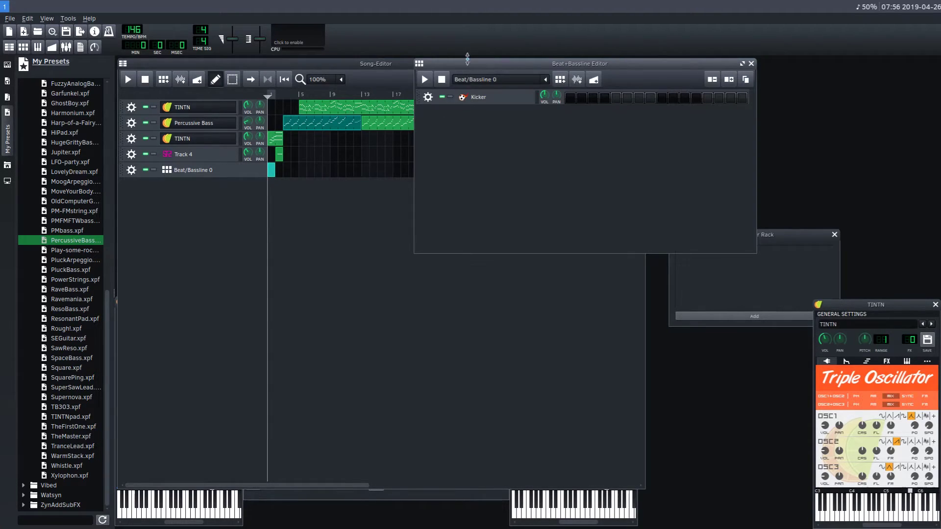
left_click_drag(467, 58, 558, 114)
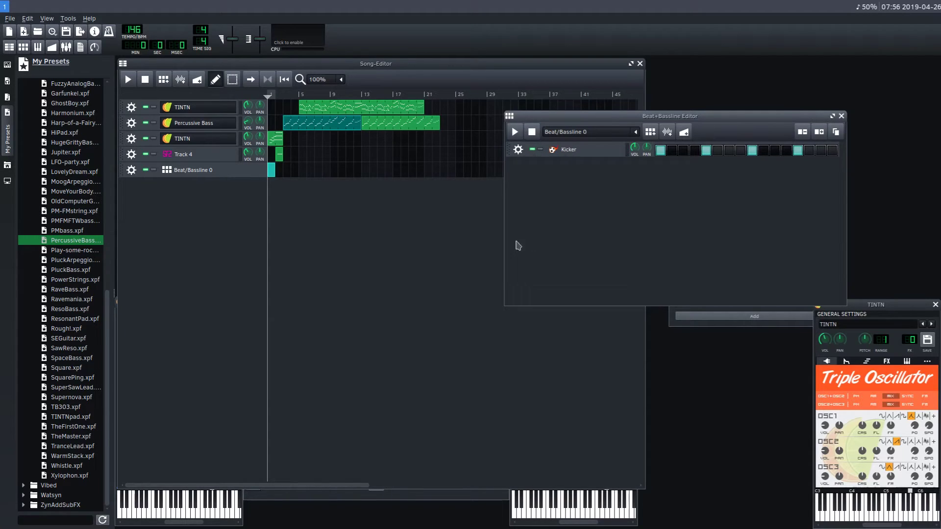
right_click(272, 173)
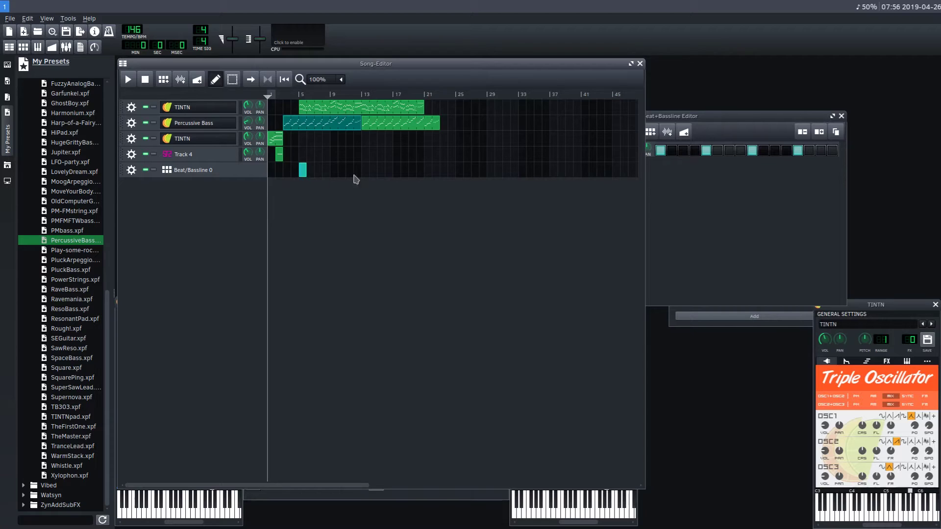
Step: Add Beat/Bassline 1, close the beat editor, place its clip, and play the song
left_click(164, 79)
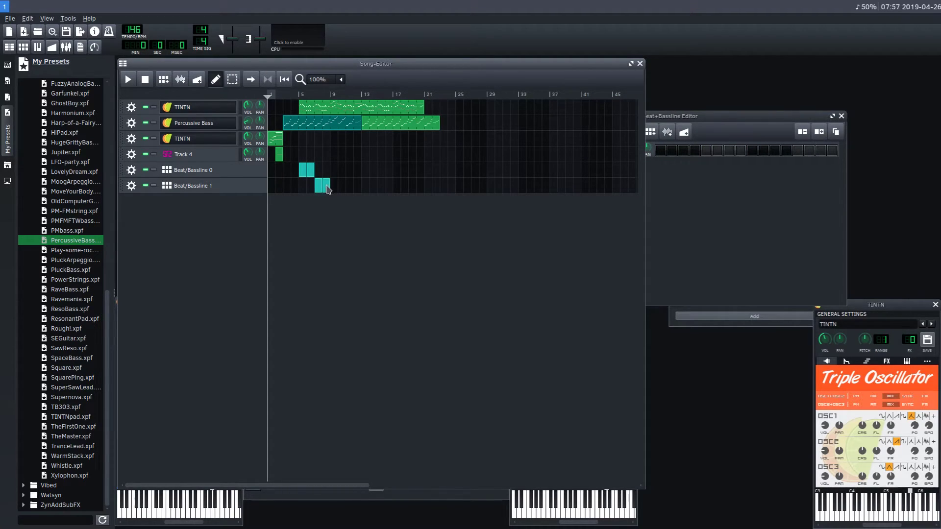
left_click(703, 121)
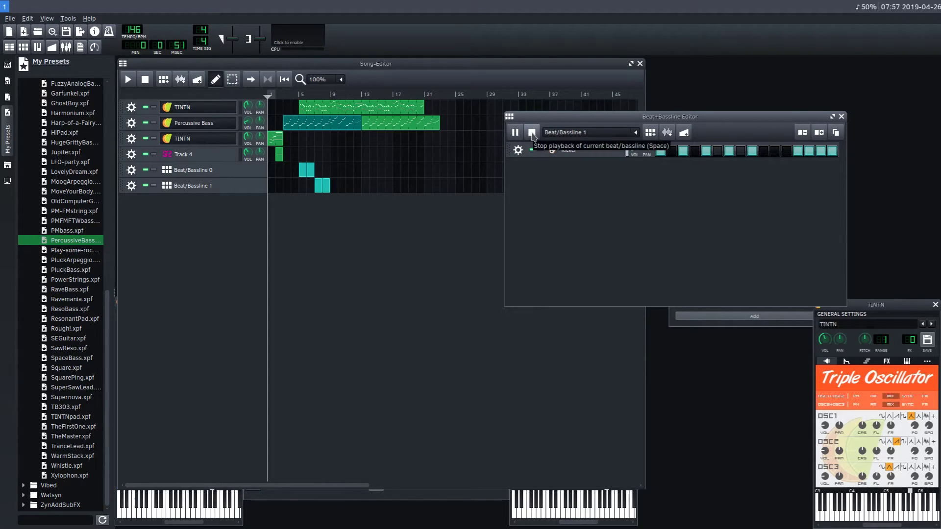
left_click(532, 133)
left_click(842, 117)
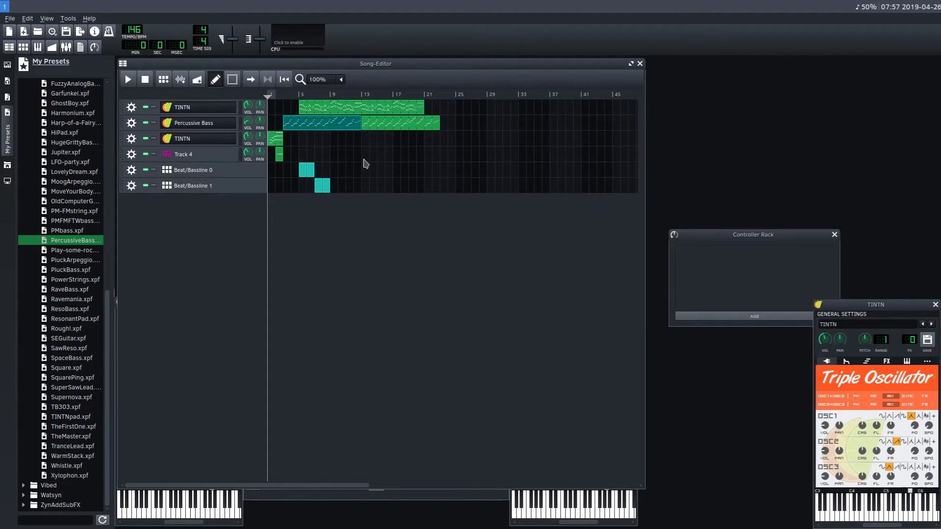
left_click(335, 185)
left_click(128, 80)
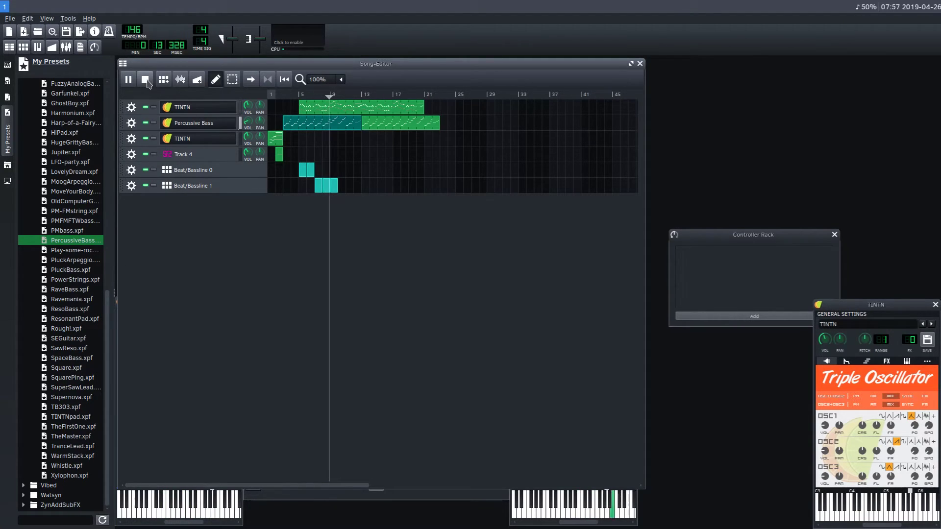
Step: Stop playback and show the sample library in the side panel
key("space")
scroll(68, 253, "up", 14)
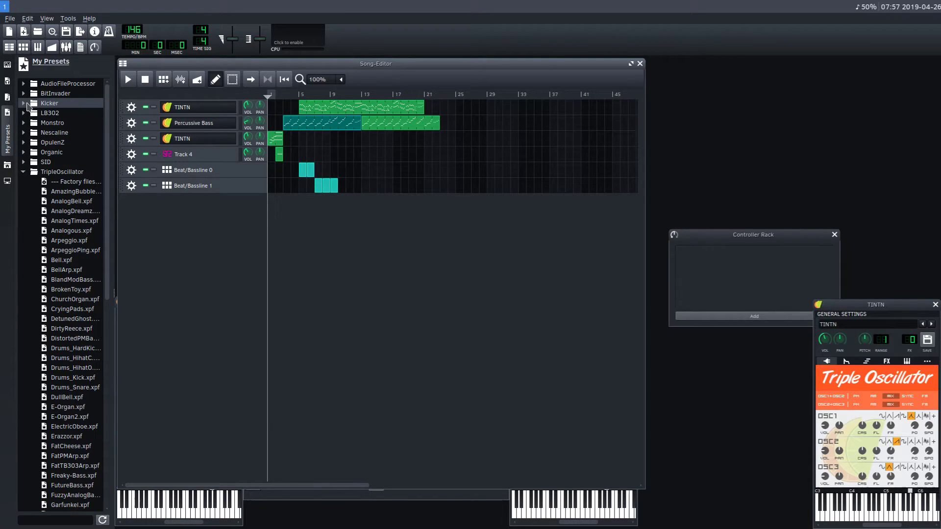
left_click(11, 114)
left_click(8, 97)
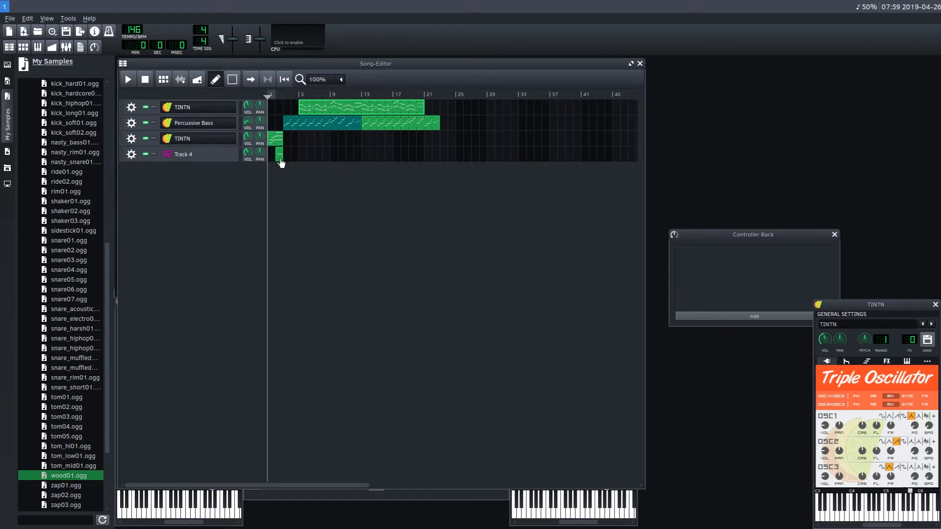
Step: Import a .mid file from Downloads and dismiss the missing soundfont warning
left_click(10, 18)
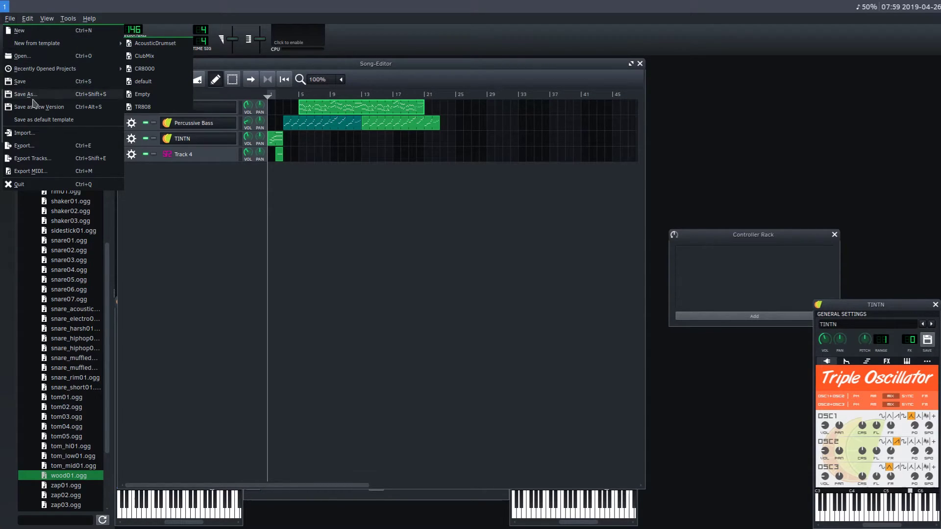
left_click(27, 134)
left_click(342, 225)
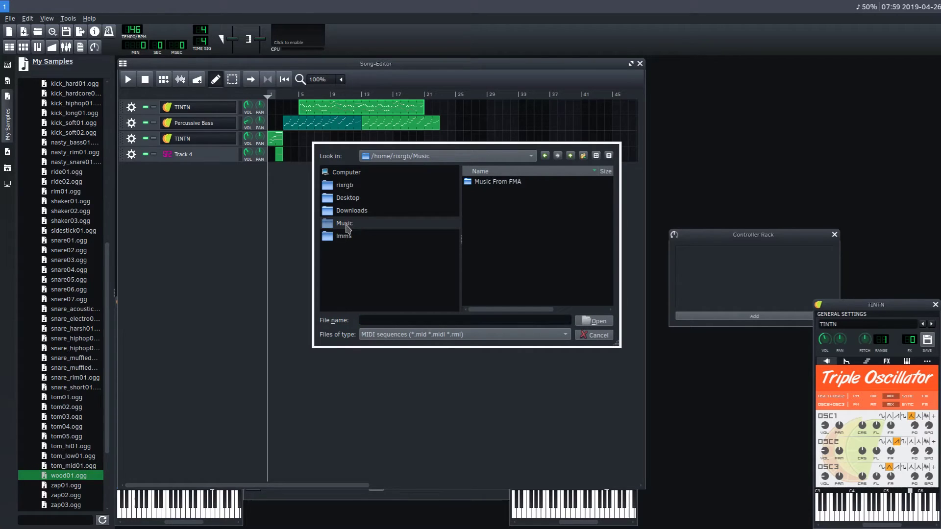
left_click(344, 211)
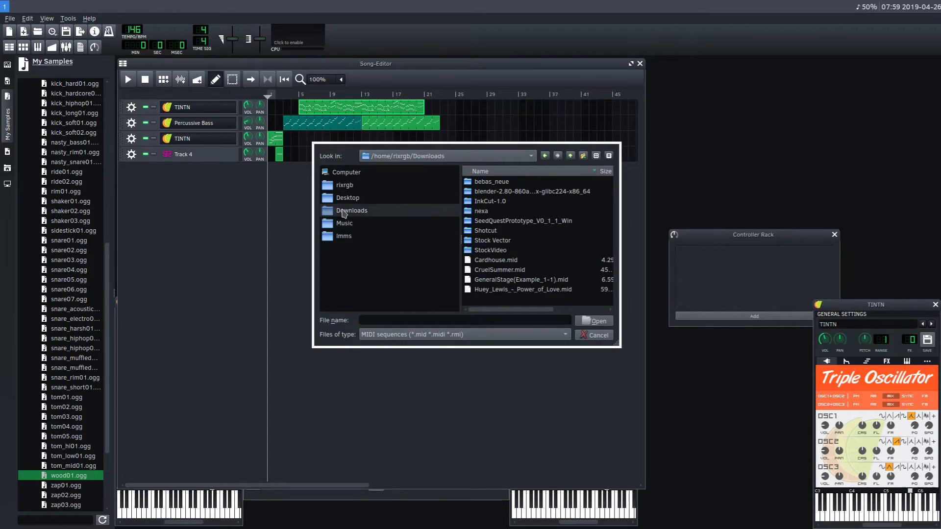
left_click(515, 290)
left_click(509, 281)
left_click(590, 322)
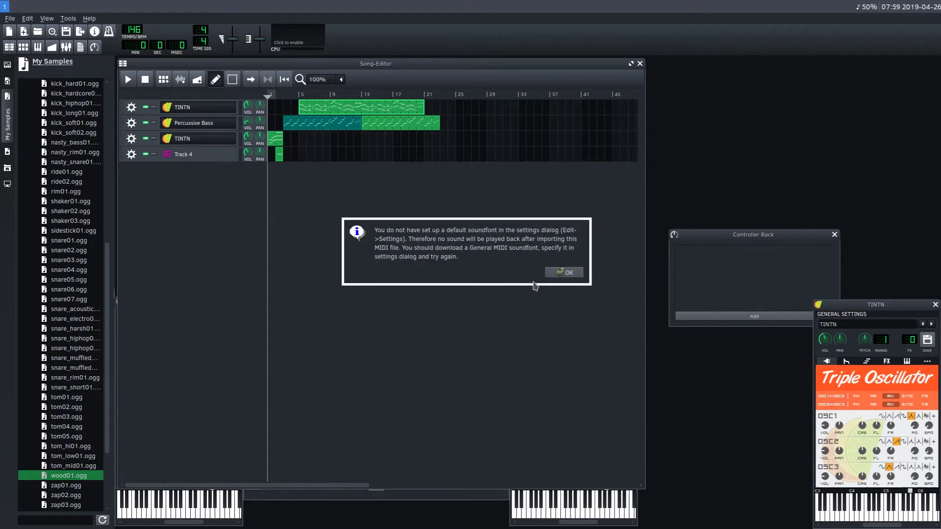
left_click(554, 273)
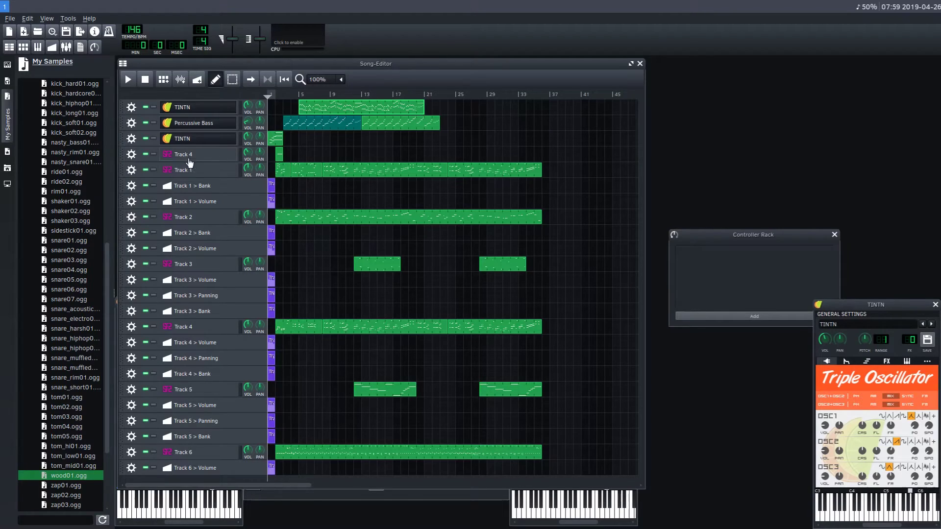
Step: Remove empty Track 4 and the Bank and Volume rows of Tracks 1 and 2
left_click(132, 156)
left_click(141, 182)
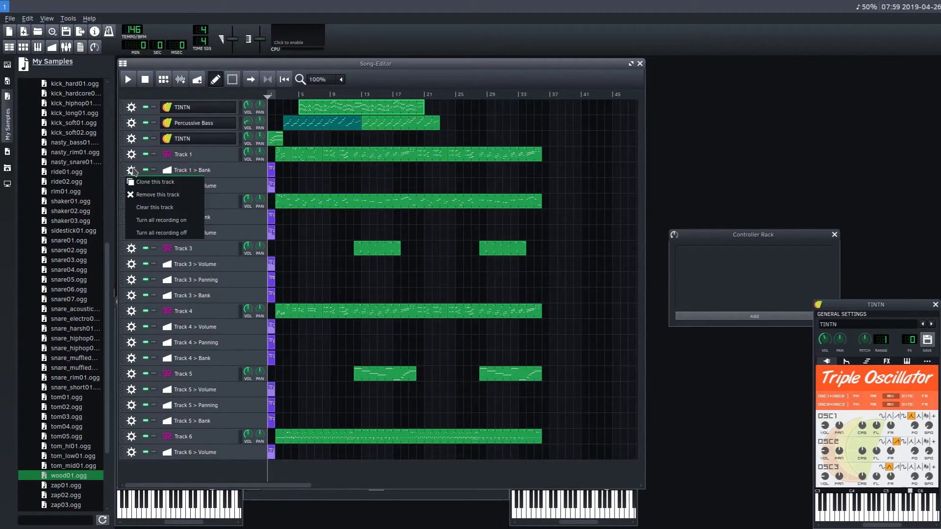
left_click(130, 170)
left_click(145, 195)
left_click(130, 170)
left_click(146, 194)
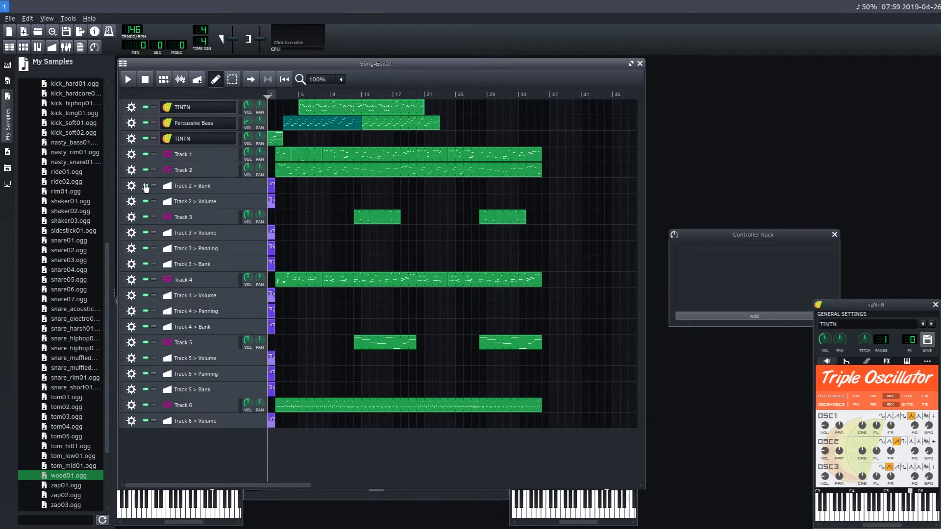
left_click(132, 185)
left_click(146, 211)
left_click(131, 185)
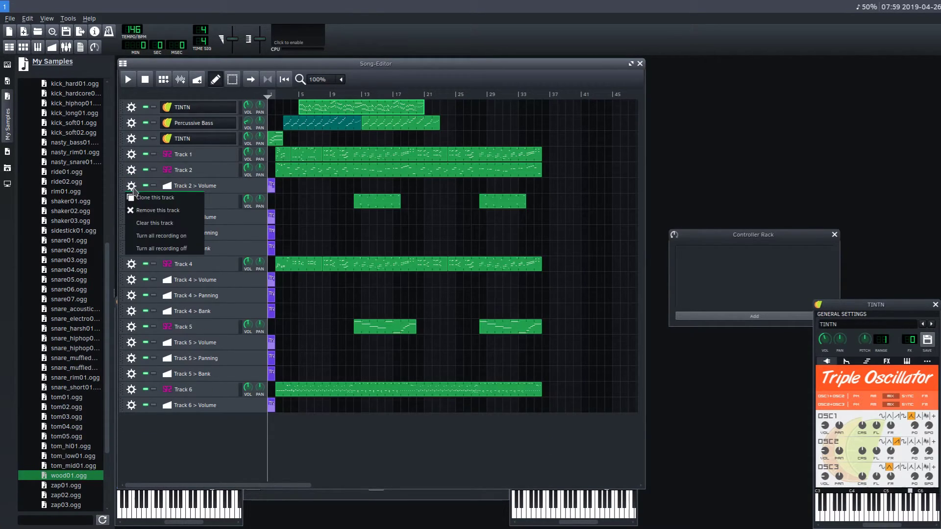
left_click(145, 210)
Step: Remove the Volume, Panning and Bank rows of Tracks 3 and 4
left_click(131, 201)
left_click(143, 226)
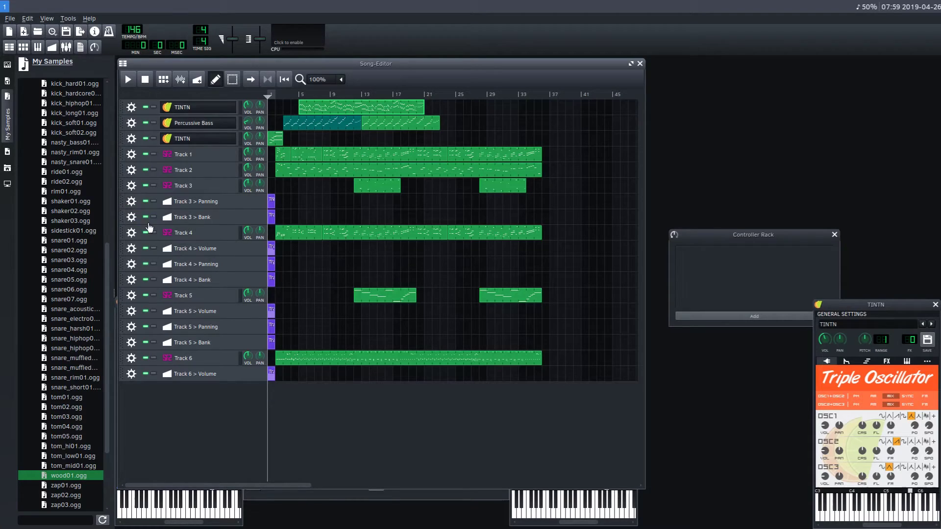
left_click(131, 201)
left_click(143, 226)
left_click(131, 201)
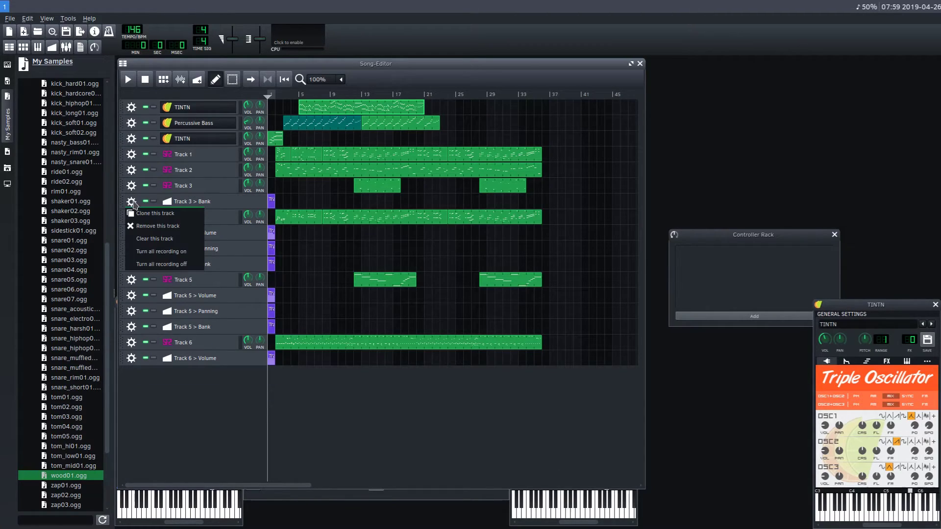
left_click(145, 226)
left_click(131, 217)
left_click(146, 241)
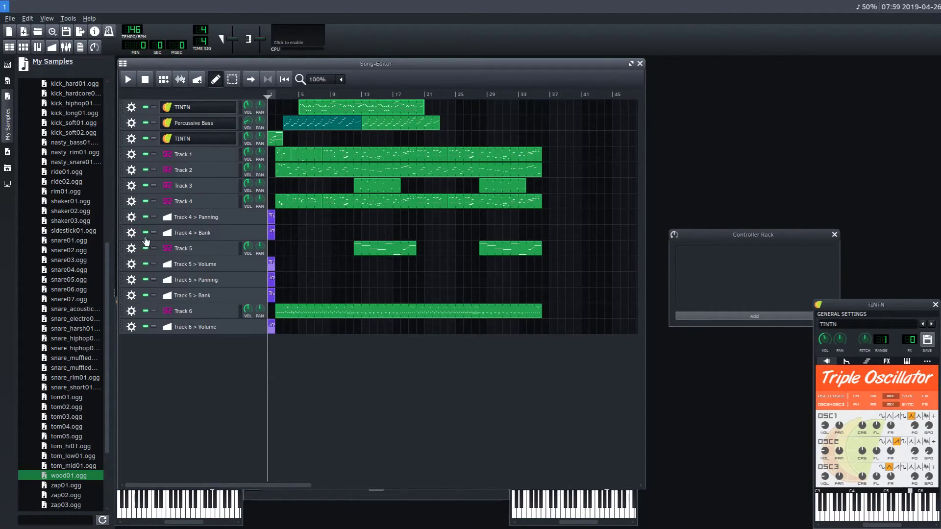
left_click(131, 217)
left_click(145, 241)
left_click(132, 218)
left_click(146, 241)
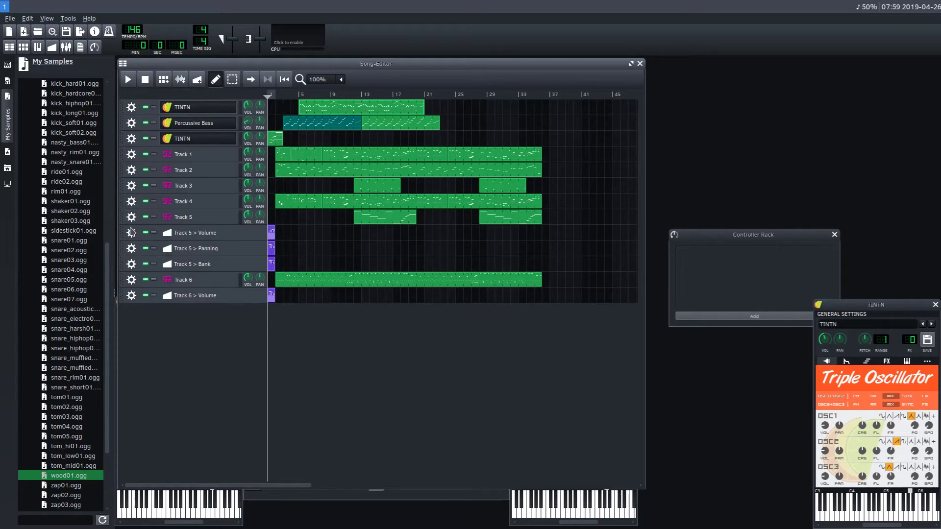
Step: Remove Track 5's automation rows, Track 6 and its Volume row, then show the presets browser
left_click(131, 233)
left_click(152, 258)
left_click(131, 233)
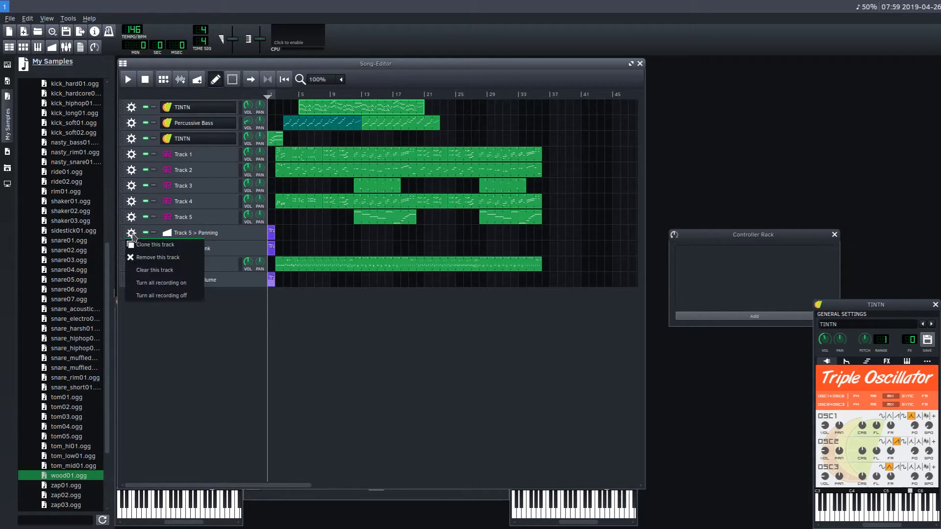
left_click(153, 258)
left_click(132, 248)
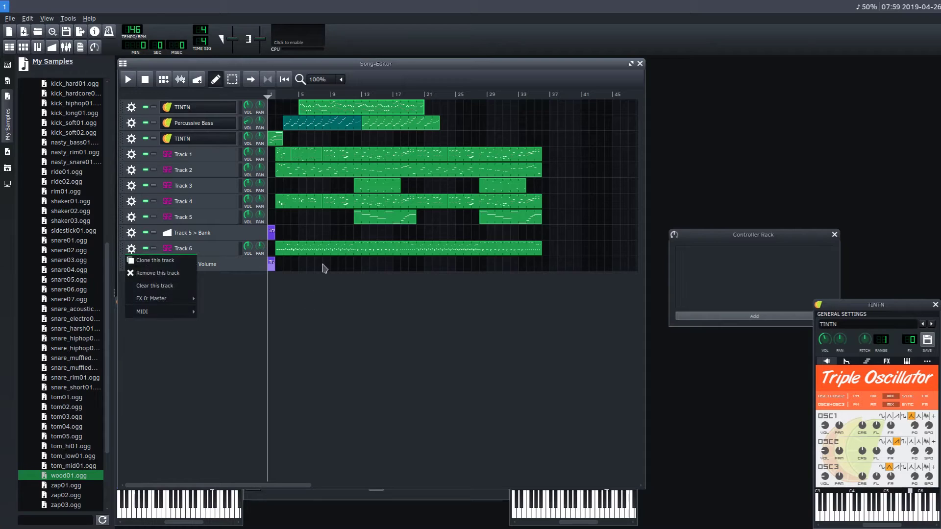
left_click(155, 278)
left_click(131, 249)
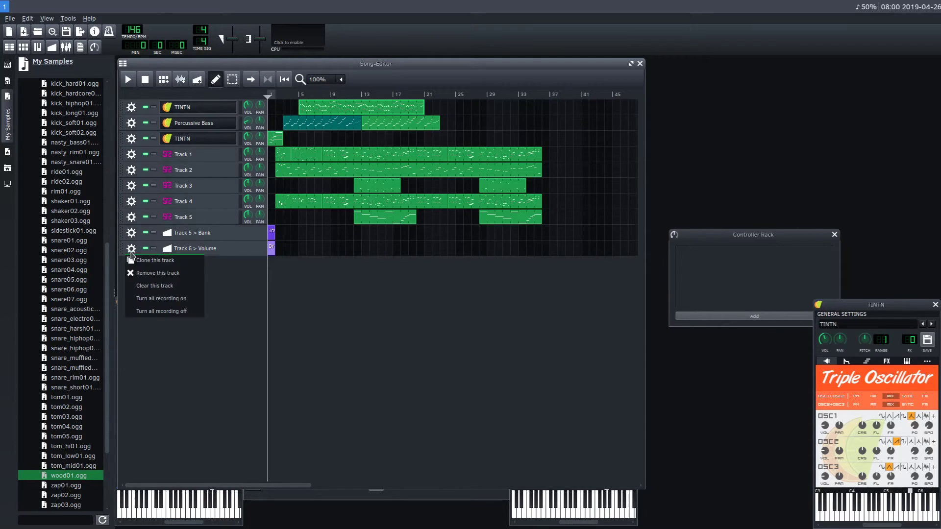
left_click(147, 273)
left_click(131, 233)
left_click(150, 261)
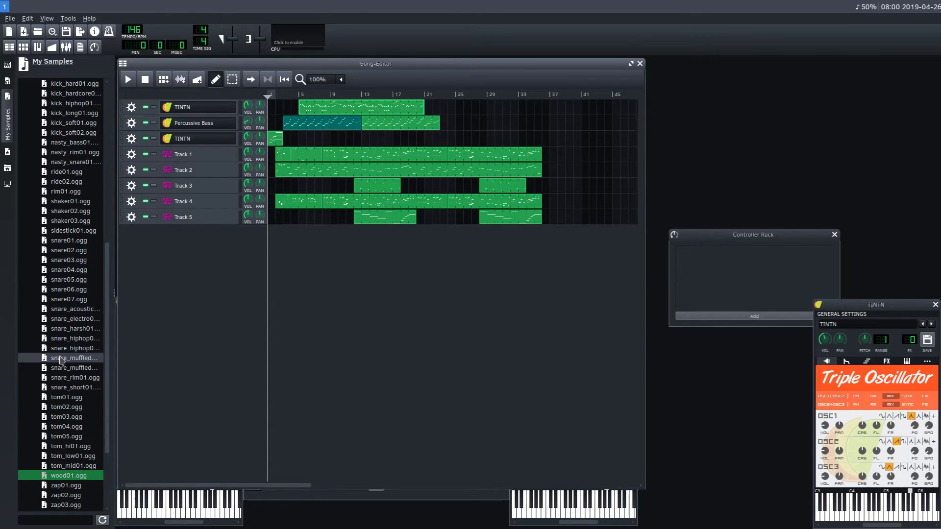
left_click(7, 152)
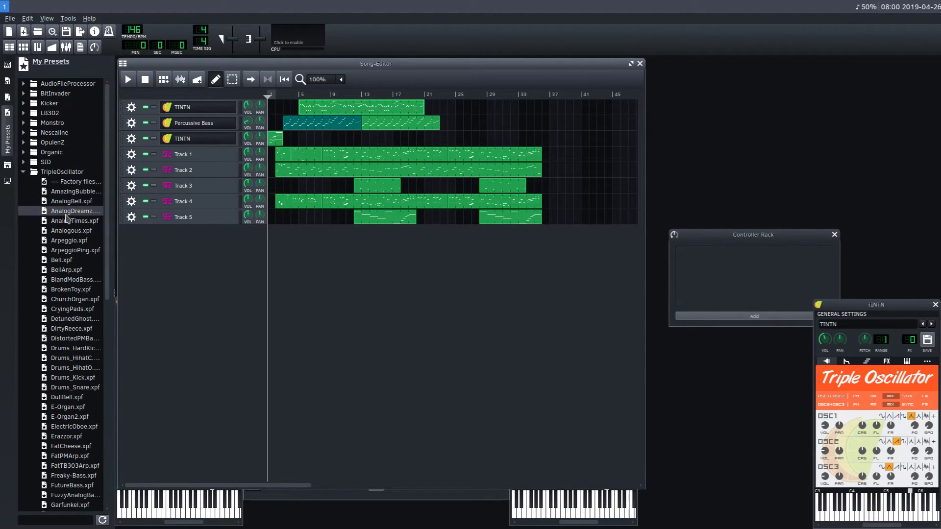
Step: Load the AnalogTimes preset onto imported Track 1, mute TINTN and Percussive Bass, and audition it
left_click(68, 280)
left_click(58, 221)
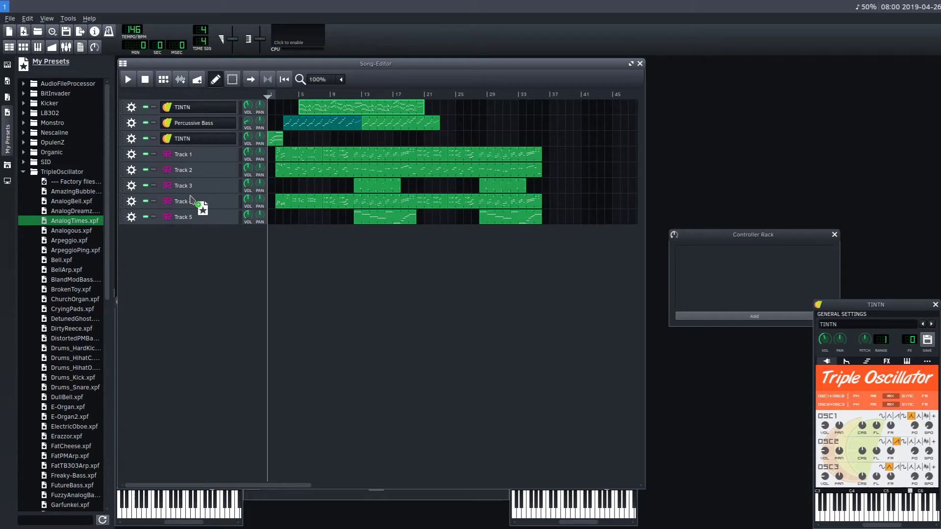
left_click_drag(182, 170, 182, 156)
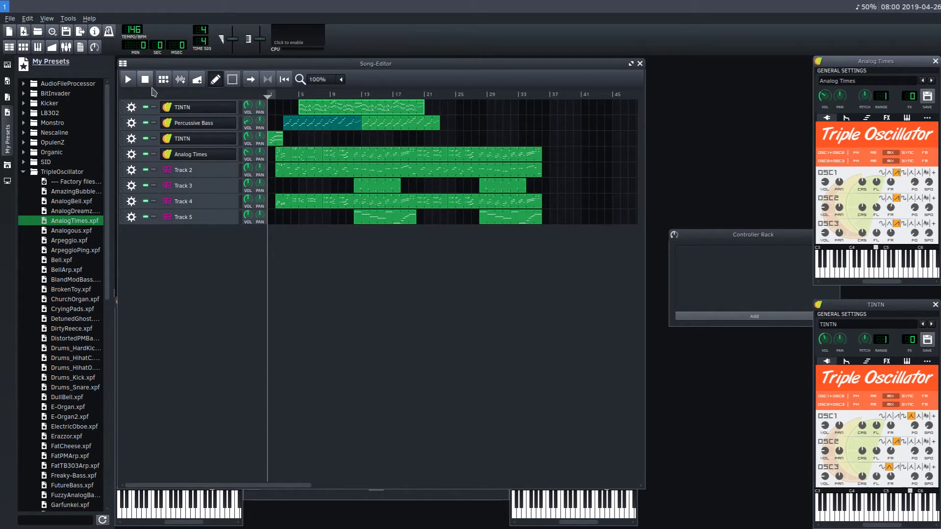
left_click(150, 108)
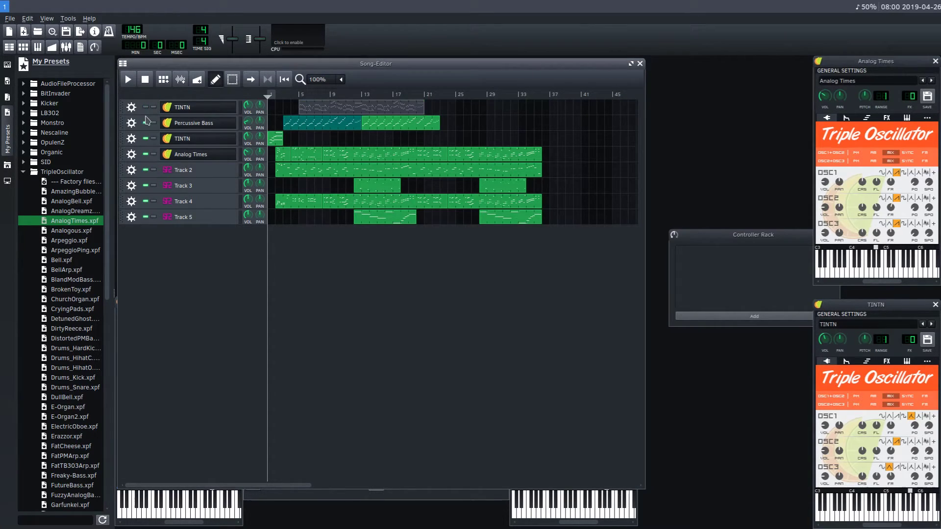
left_click(147, 123)
left_click(146, 155)
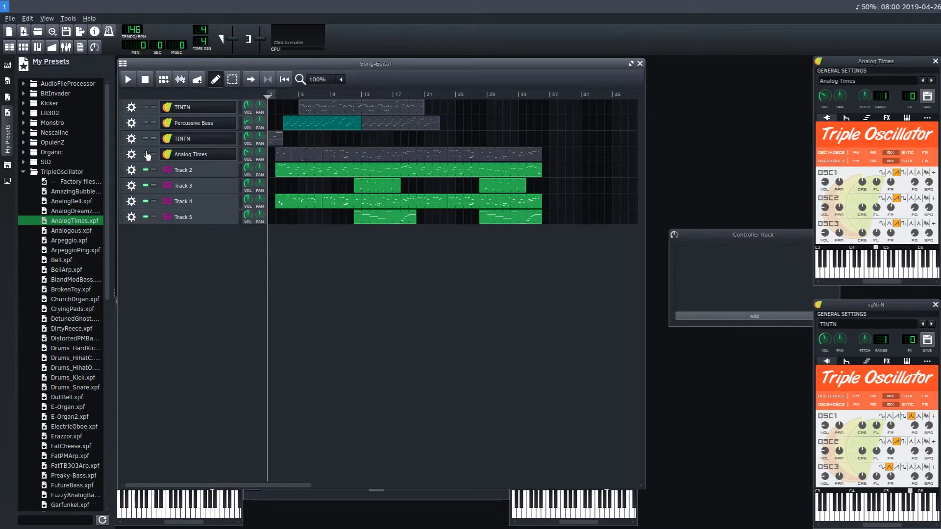
left_click(146, 155)
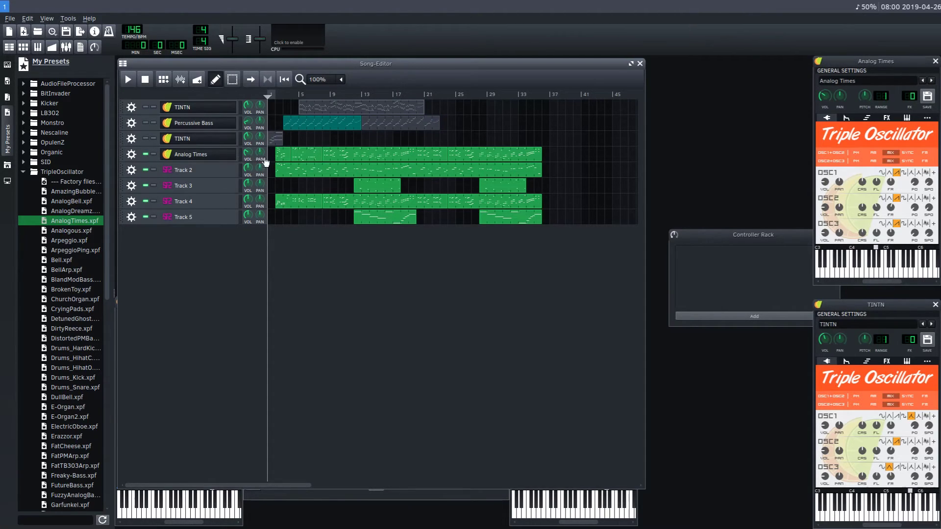
left_click(128, 80)
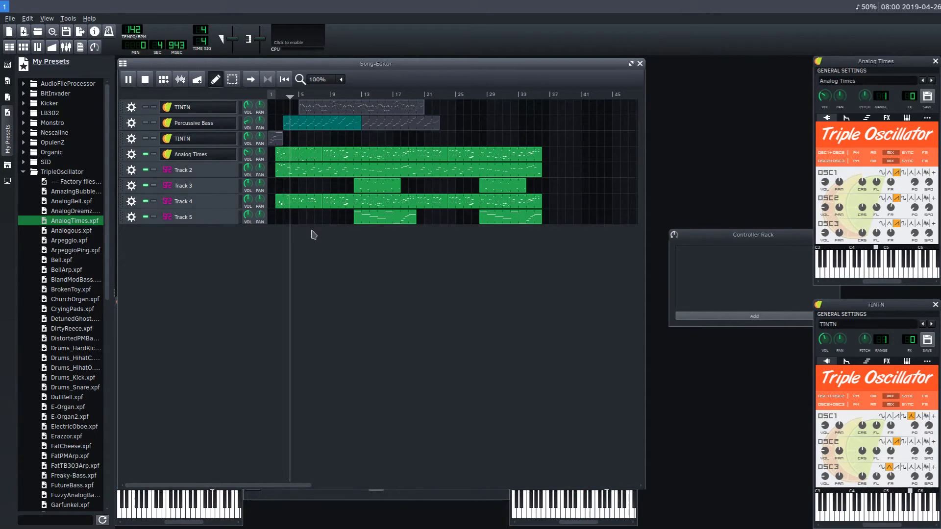
Step: Apply AnalogTimes to Tracks 2, 4, 5 and 3, deleting one accidental extra track
left_click_drag(62, 227, 181, 171)
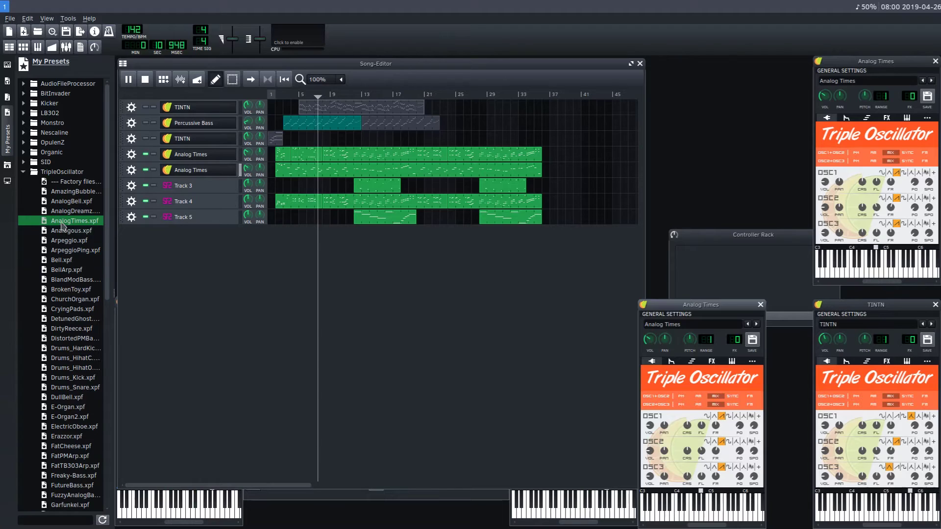
left_click_drag(64, 222, 189, 203)
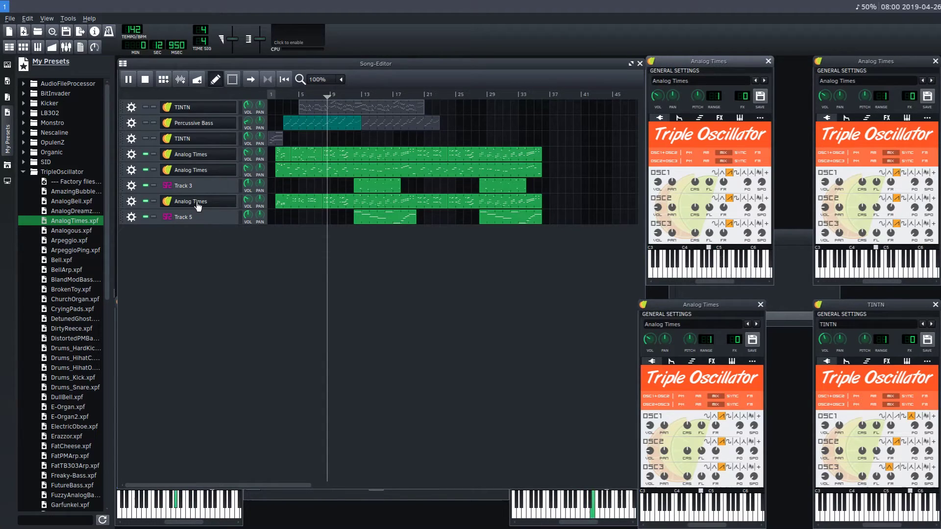
left_click(131, 201)
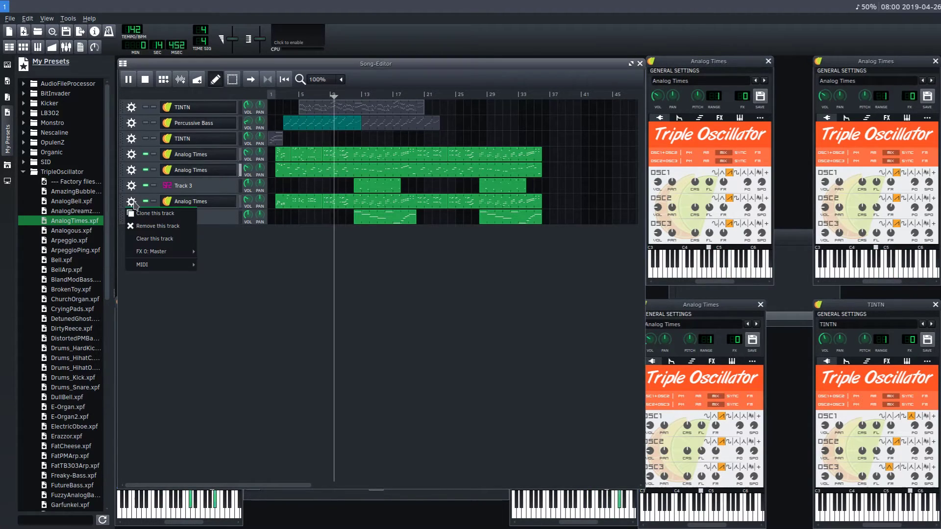
left_click(143, 226)
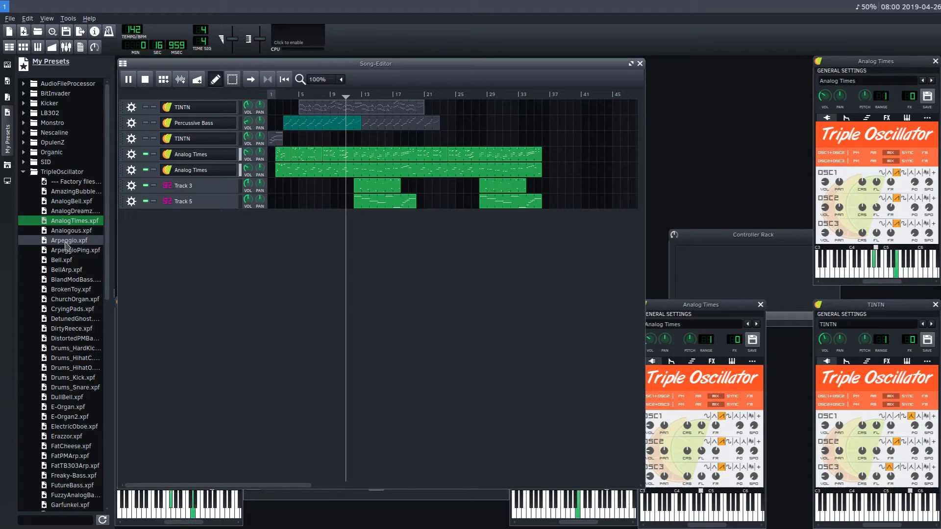
left_click_drag(63, 221, 195, 204)
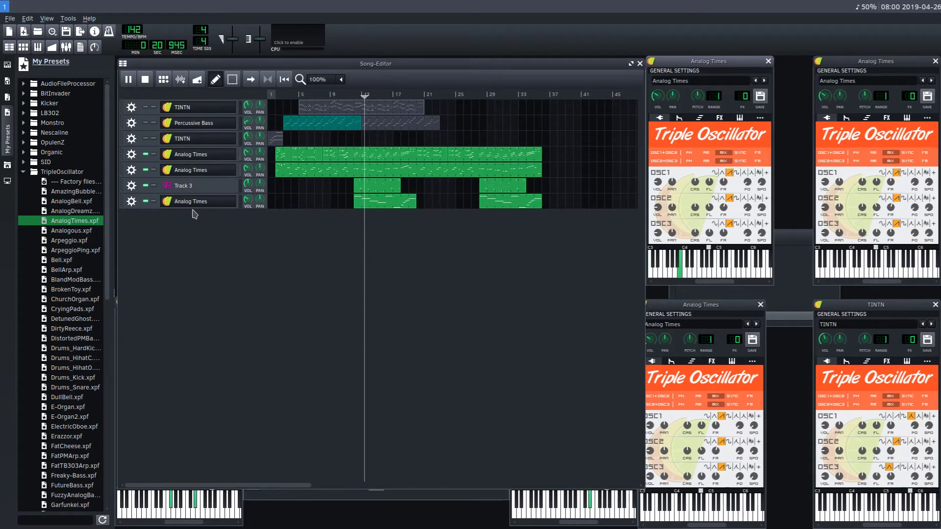
left_click_drag(62, 223, 191, 189)
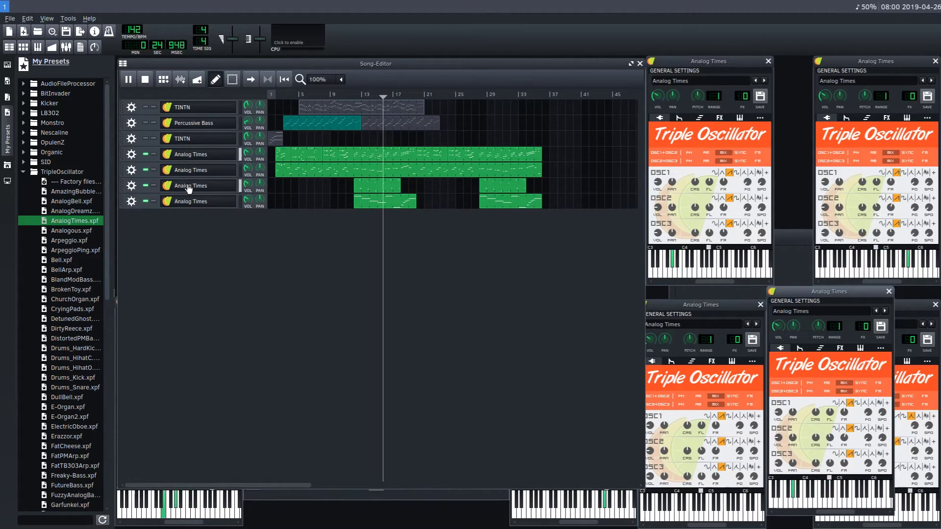
Step: Load the Bell preset, then the Bell Arp preset, onto the sixth track
left_click_drag(61, 260, 195, 186)
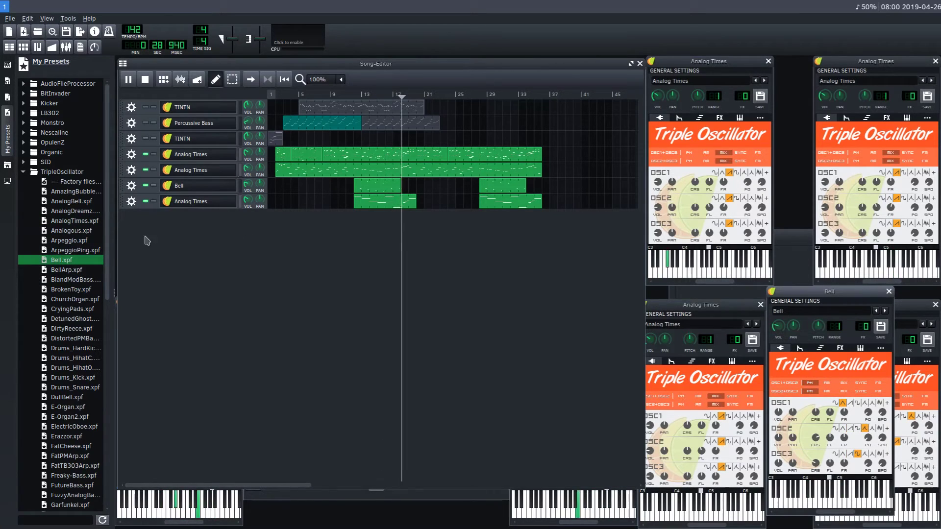
left_click_drag(67, 269, 193, 187)
key("F9")
Step: Move TINTN and Percussive Bass clips to around bar 33 and shift the lower four tracks' clips one bar later
left_click(146, 80)
key("F9")
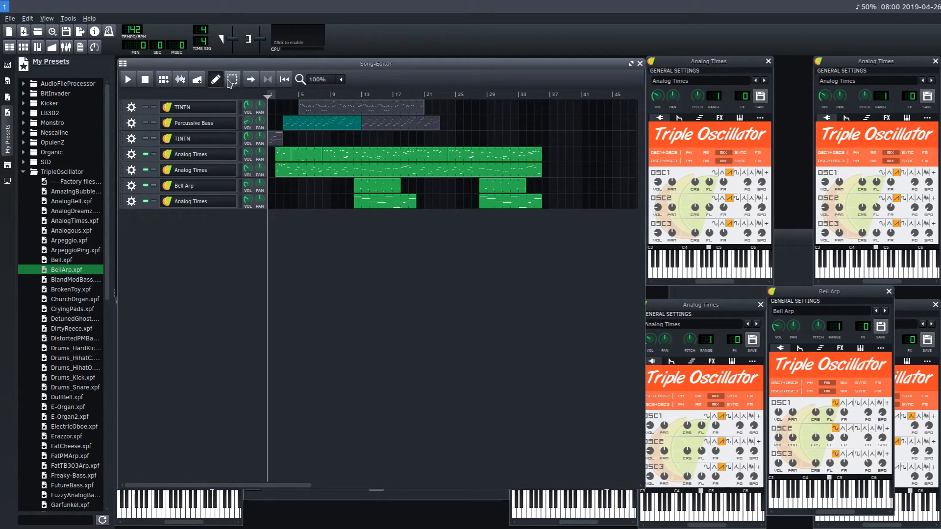
left_click_drag(464, 112, 589, 113)
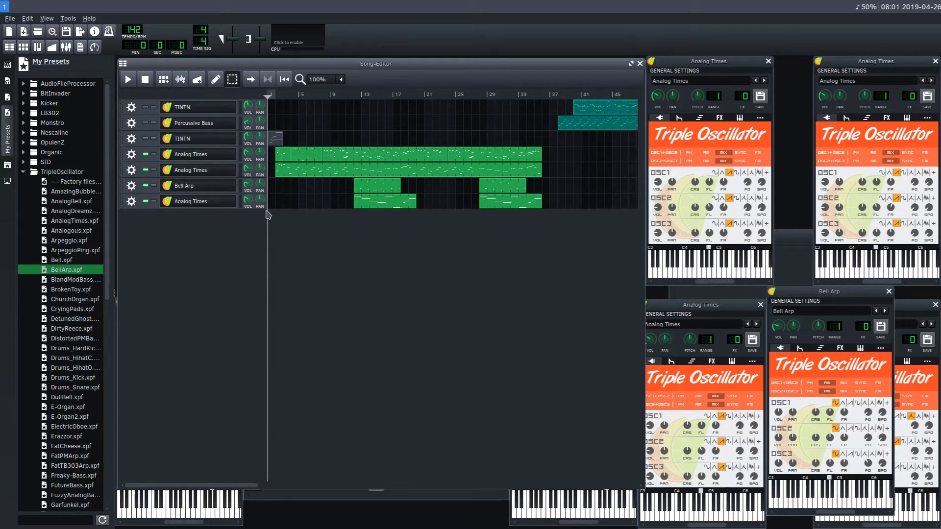
left_click_drag(275, 207, 383, 157)
left_click_drag(311, 156, 320, 156)
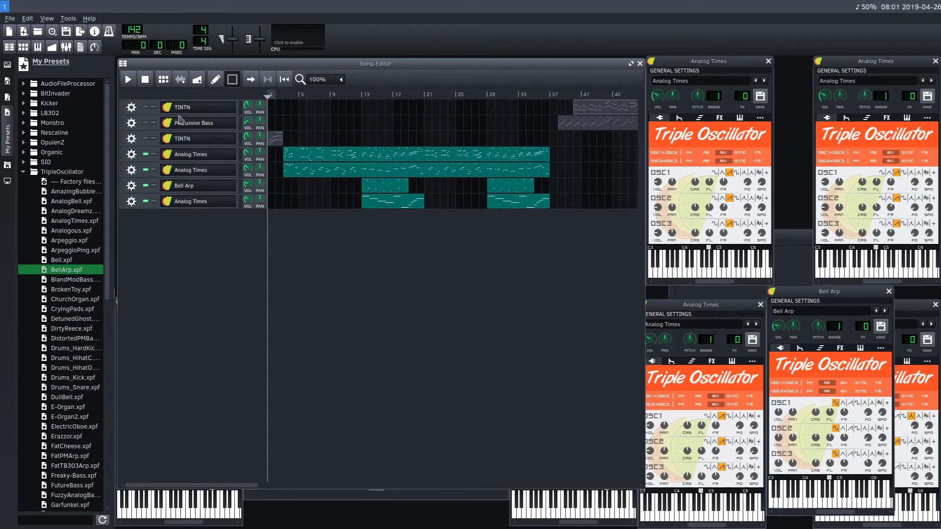
left_click(128, 79)
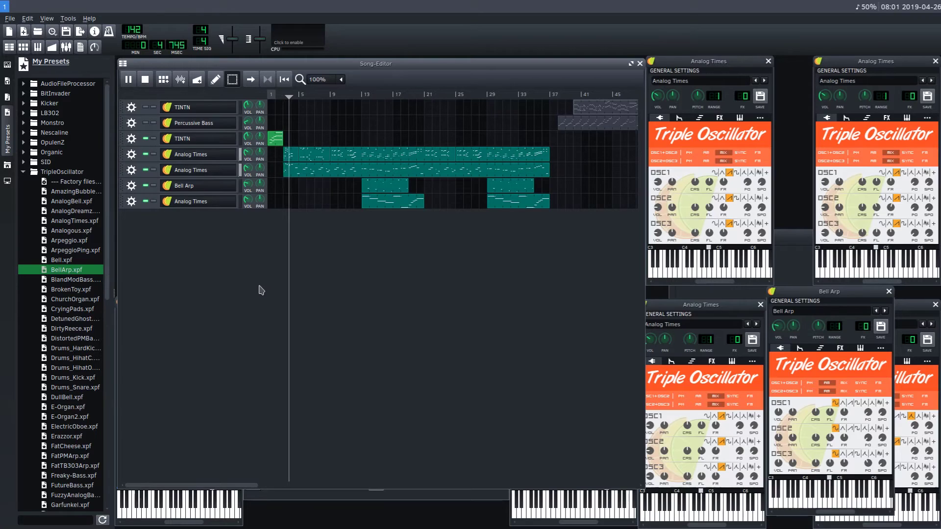
left_click(145, 85)
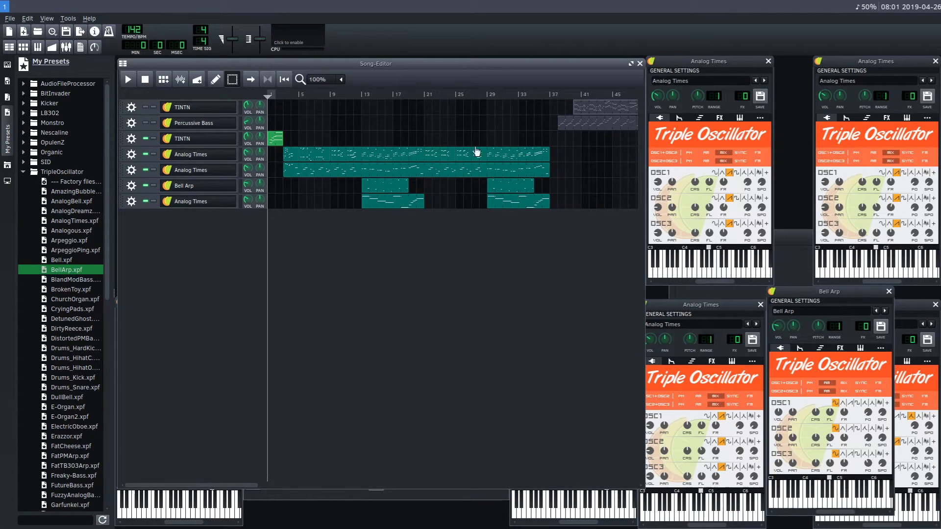
Step: Bring TINTN and Percussive Bass back to about bar 9, delete the middle Analog Times clip, and set playhead to bar 7
left_click_drag(561, 135, 380, 117)
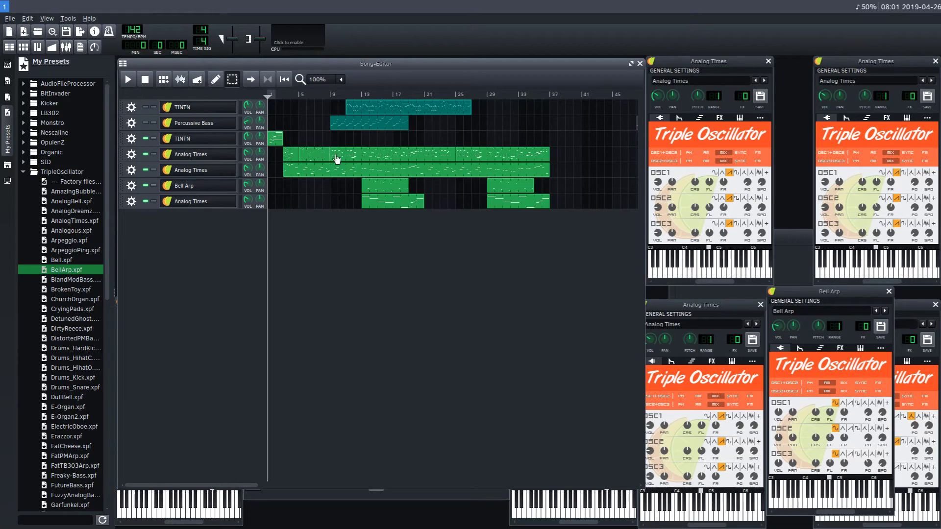
middle_click(351, 155)
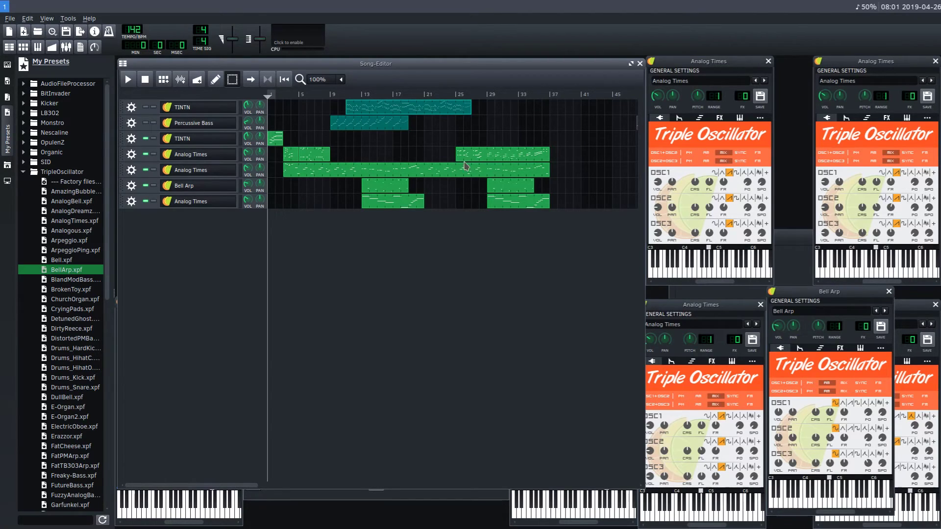
left_click(317, 95)
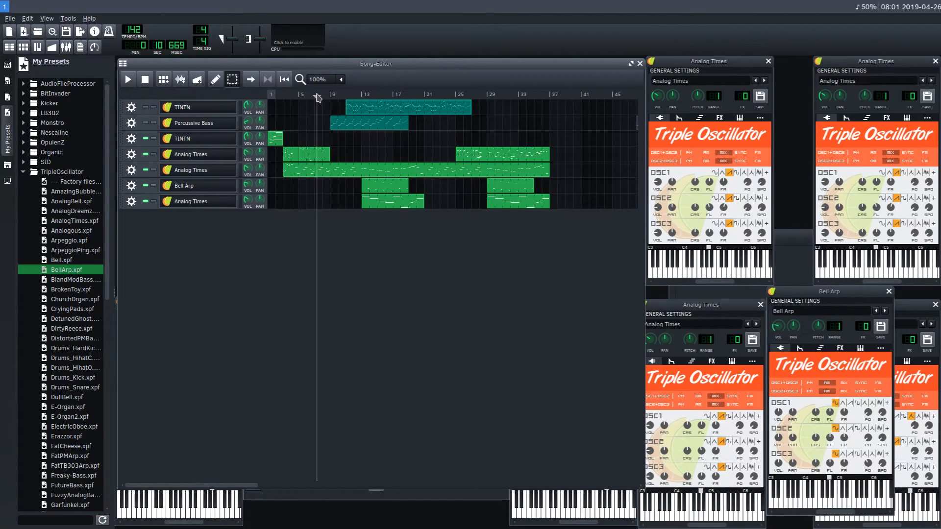
Step: Shift TINTN and Percussive Bass slightly earlier and move the Percussive Bass clip to start at bar 21
left_click(124, 78)
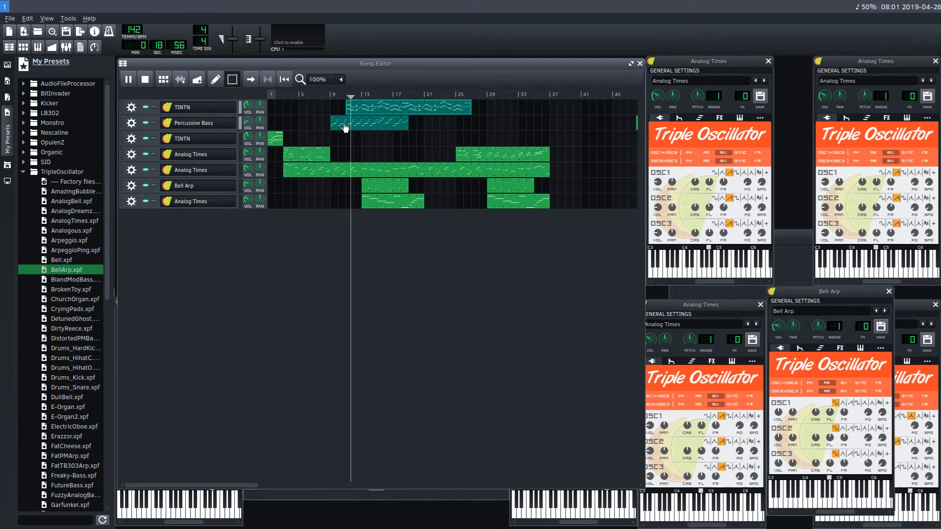
left_click_drag(349, 126, 301, 126)
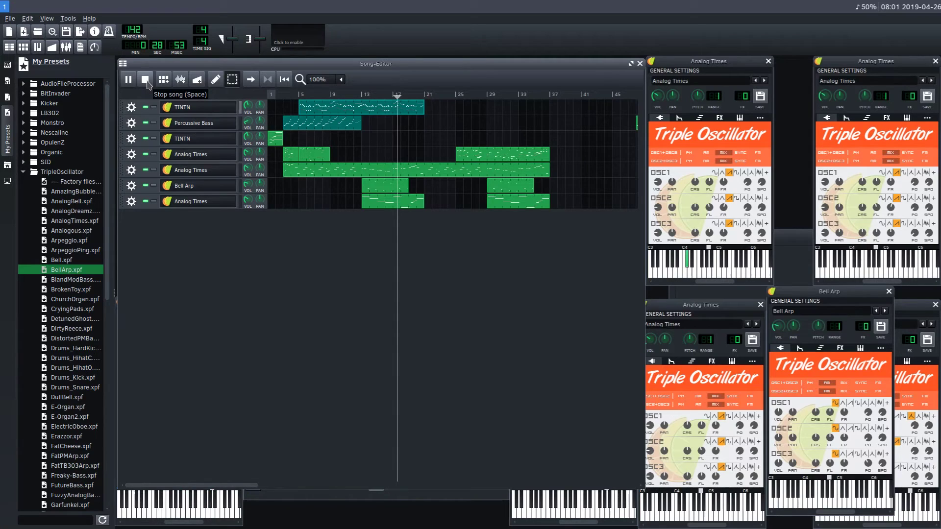
middle_click(320, 126)
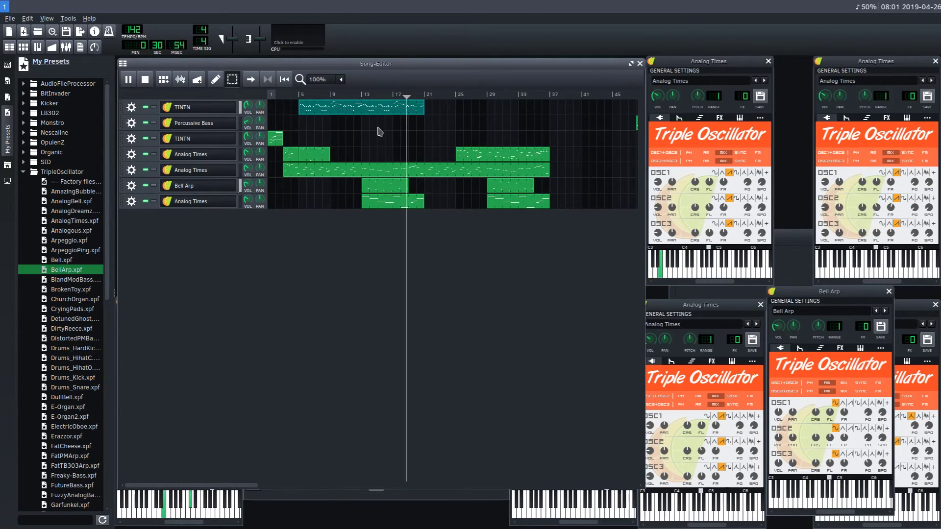
key("ctrl+z")
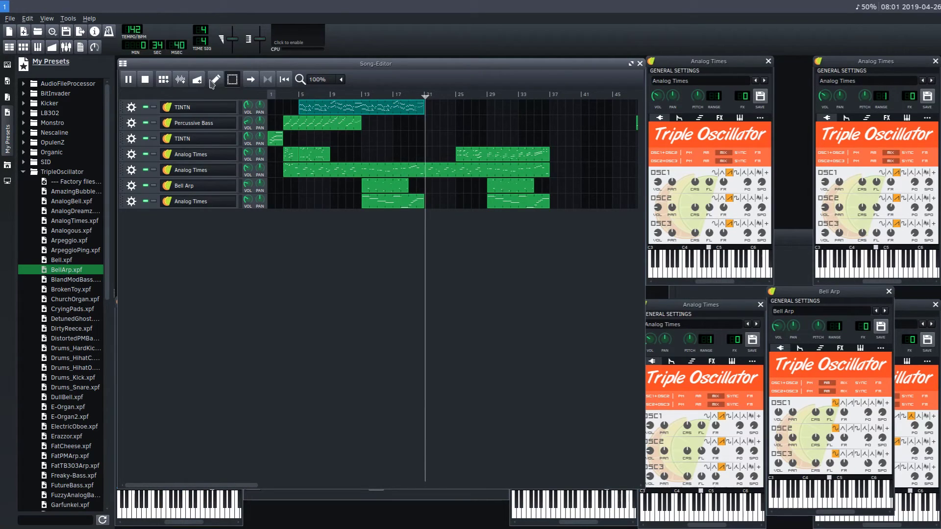
left_click_drag(304, 123, 445, 133)
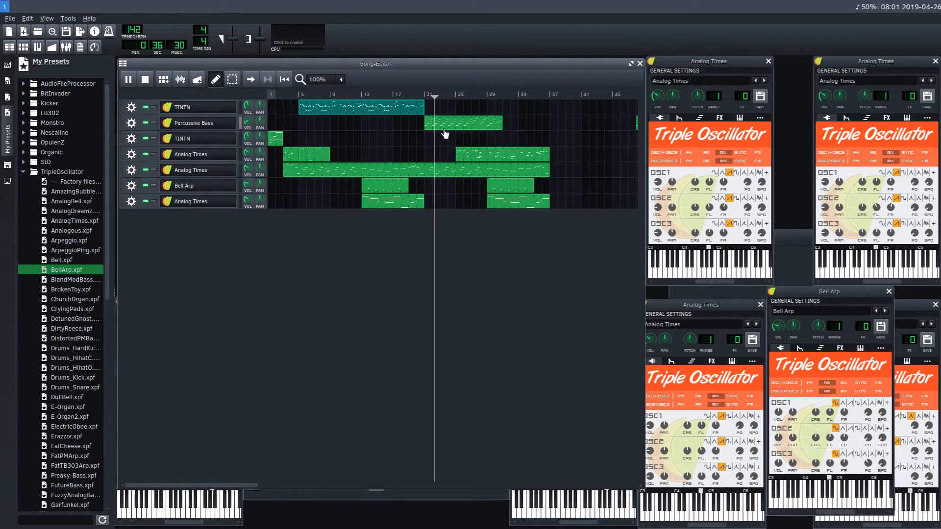
left_click(150, 82)
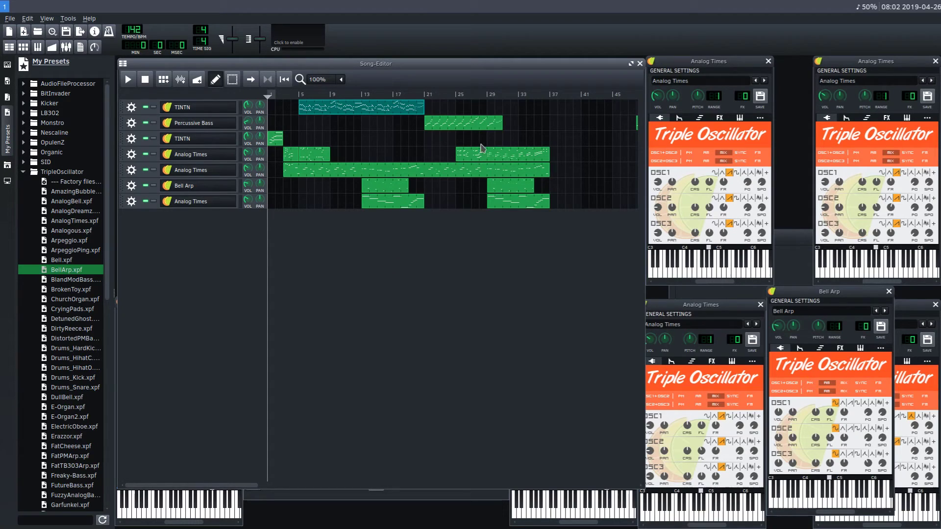
left_click(437, 122)
left_click_drag(437, 122, 437, 123)
Step: In the Percussive Bass piano roll, box-select the bars 3–4 notes and raise them about four semitones
double_click(437, 124)
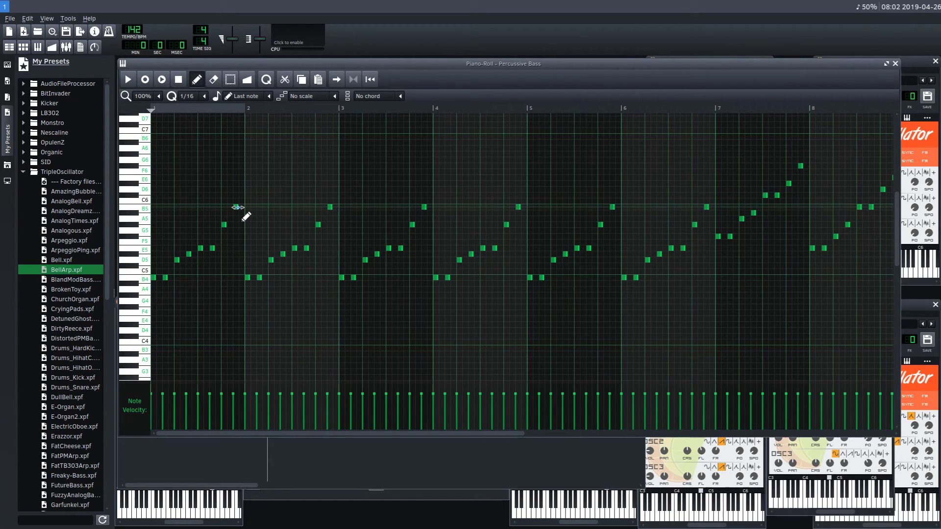
left_click_drag(237, 207, 265, 220)
left_click(230, 79)
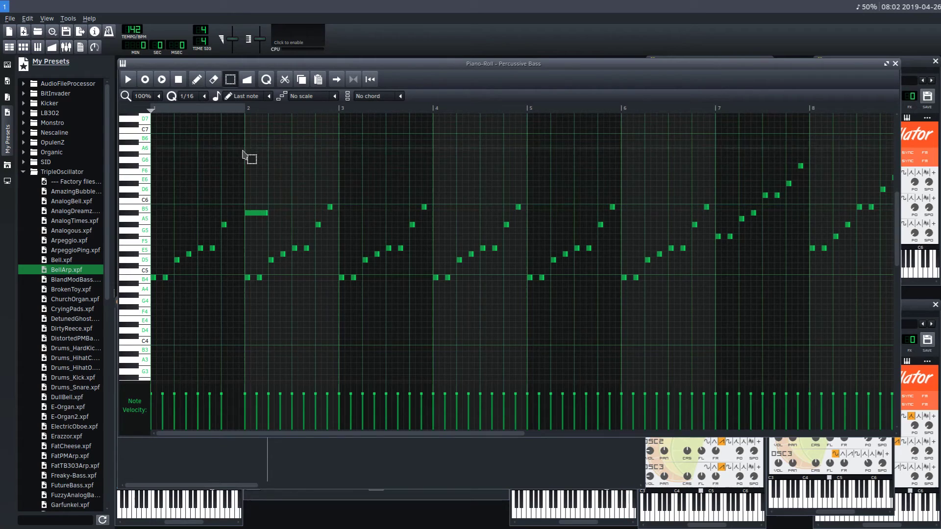
left_click_drag(248, 153, 418, 284)
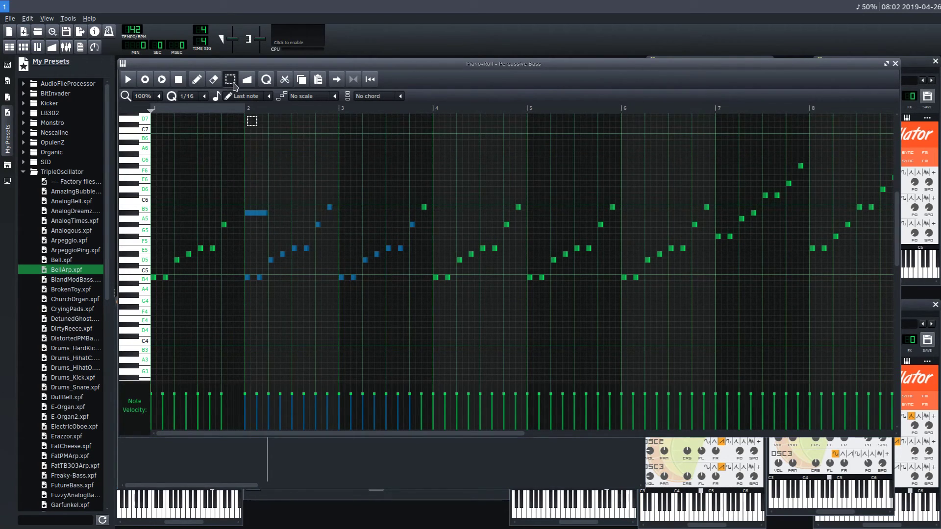
left_click(345, 189)
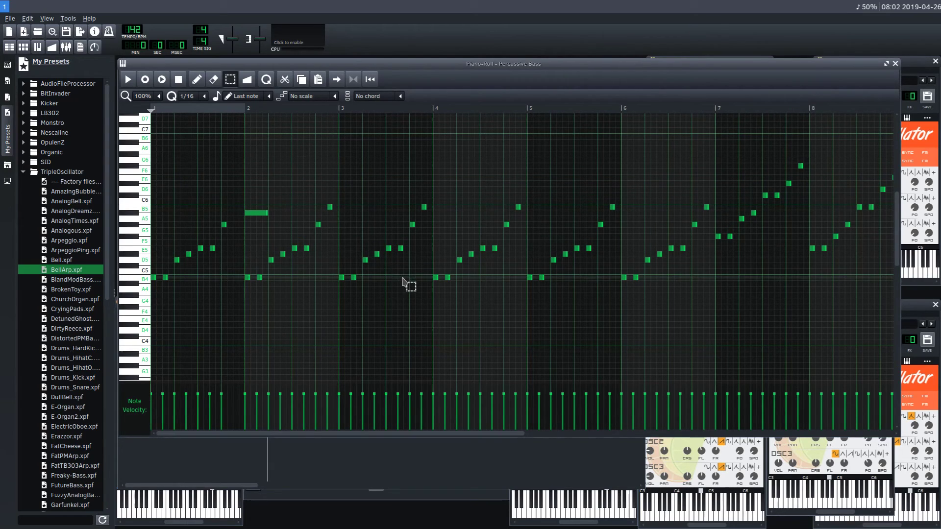
left_click_drag(342, 187, 523, 308)
left_click(197, 79)
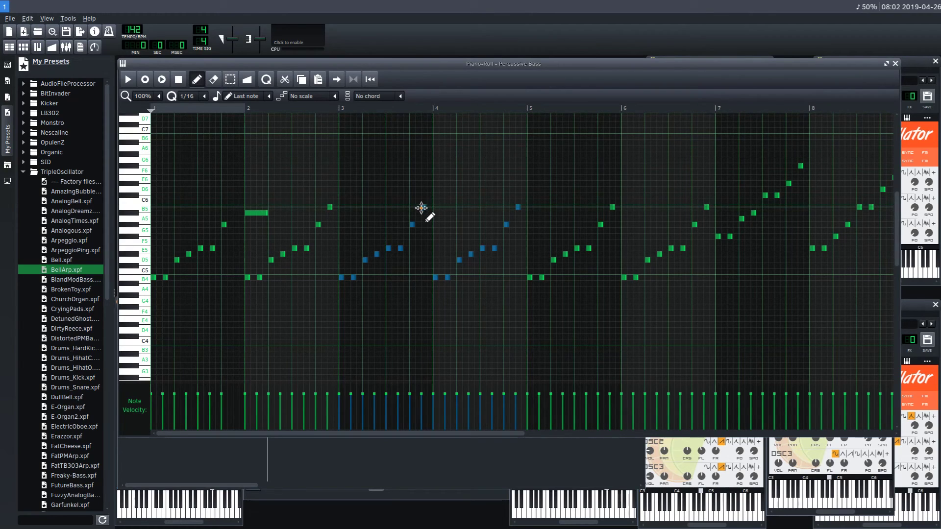
left_click_drag(425, 209, 419, 160)
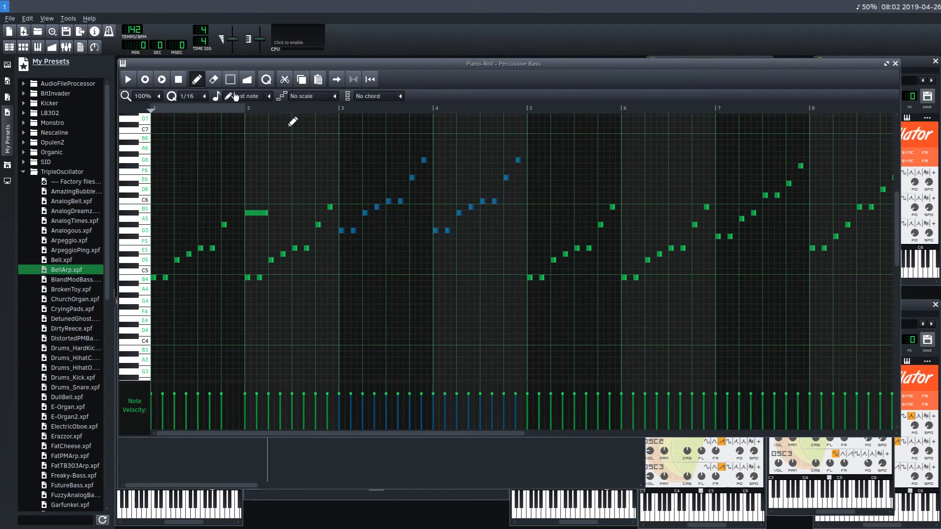
Step: Play the edited pattern from near bar 3, then stop and rewind
left_click(326, 111)
left_click(126, 78)
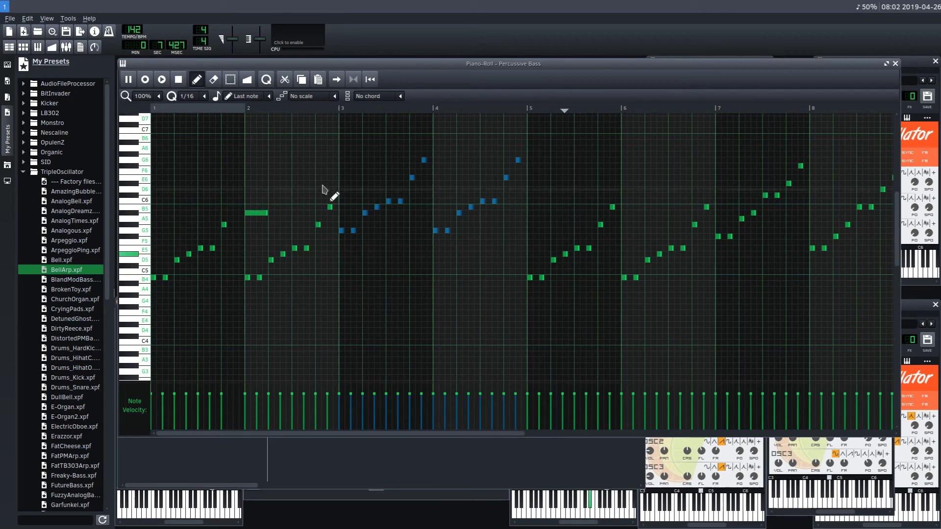
left_click(179, 81)
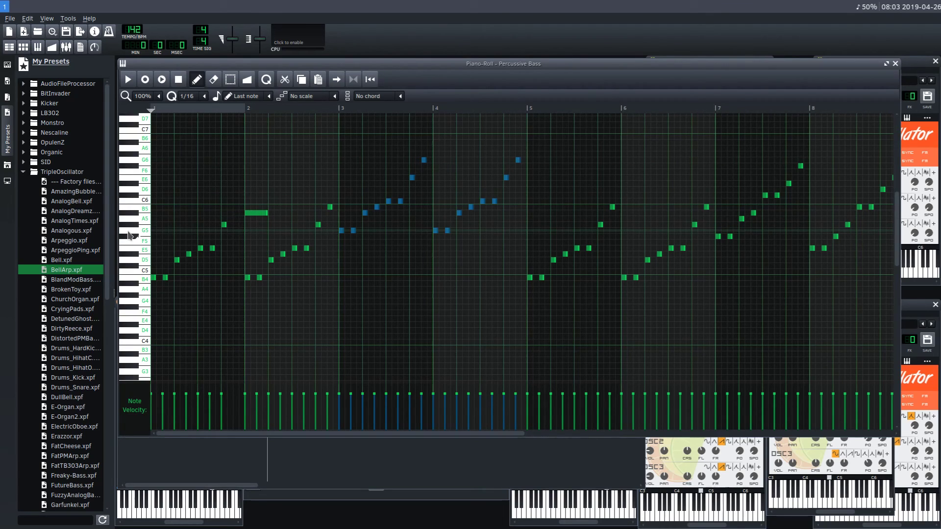
scroll(143, 210, "up", 5)
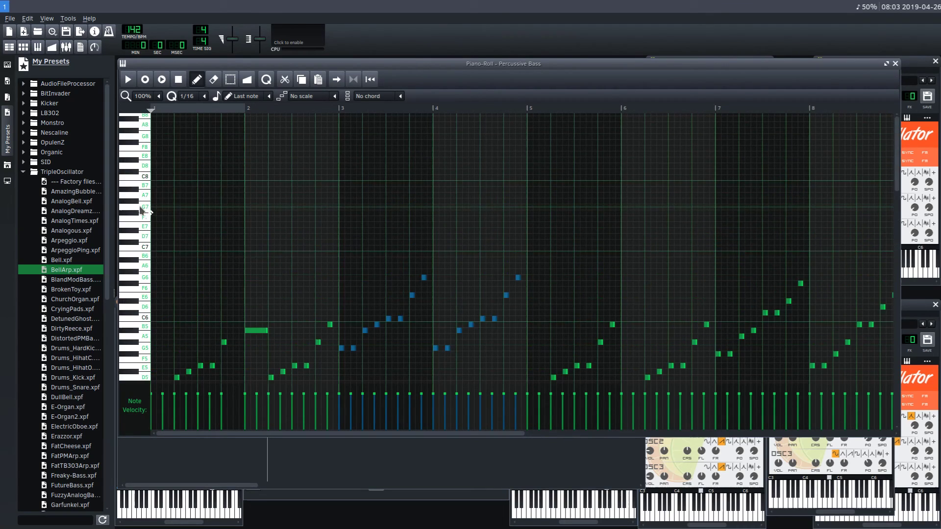
scroll(142, 210, "down", 6)
scroll(373, 235, "up", 2)
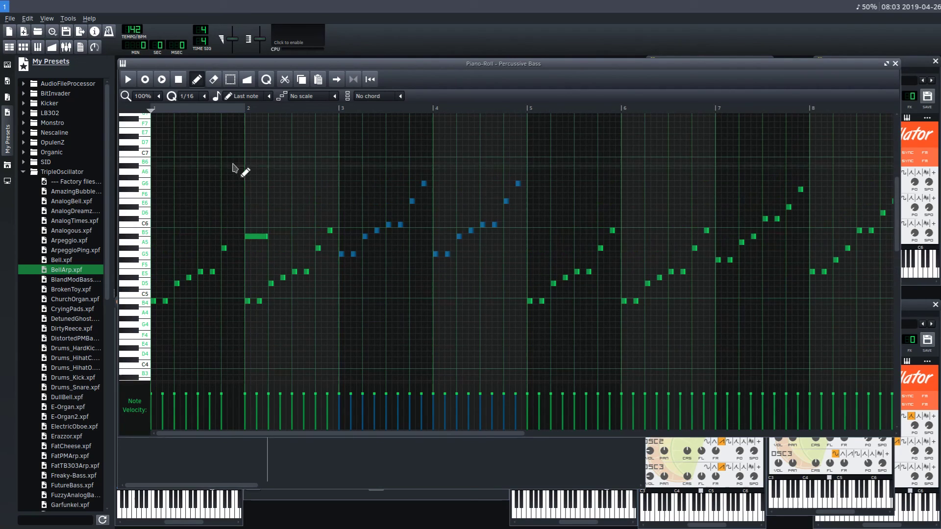